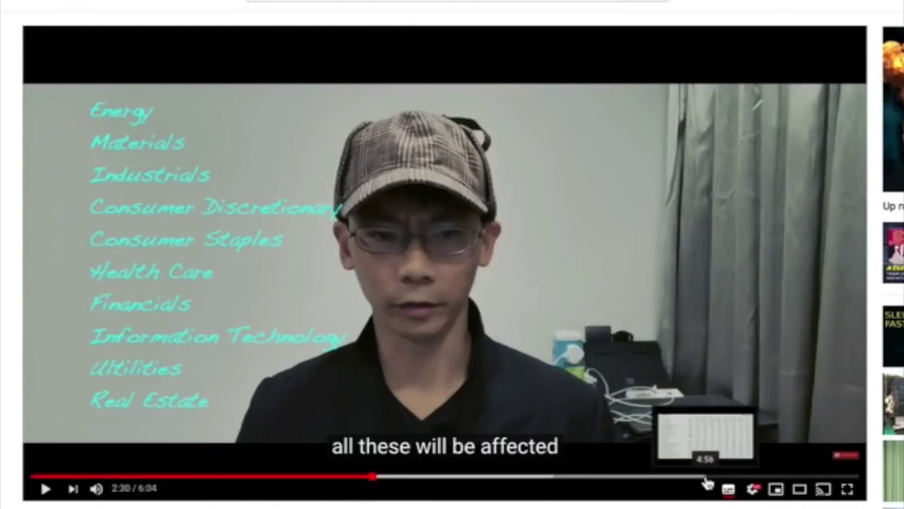
- Skip the trade-war dividend video ahead to 4:01 and scroll down to its comments
left_click(681, 479)
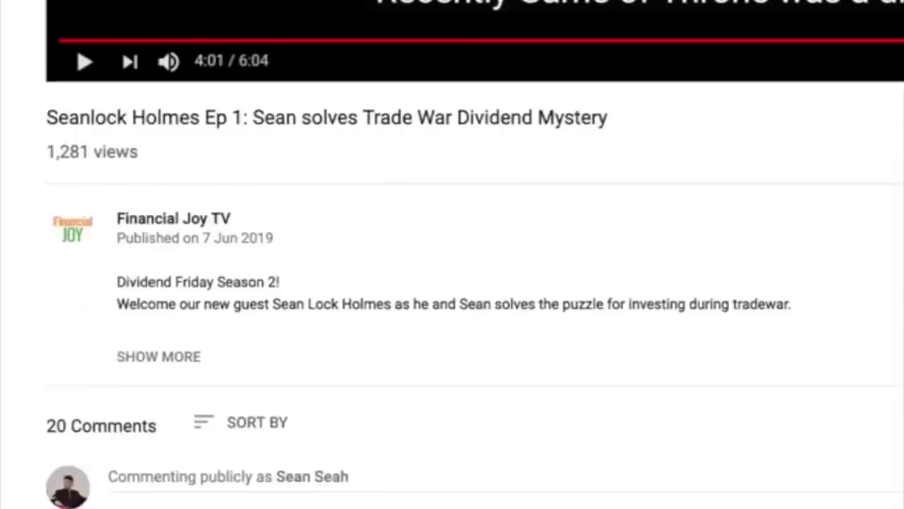
scroll(452, 318, "down", 10)
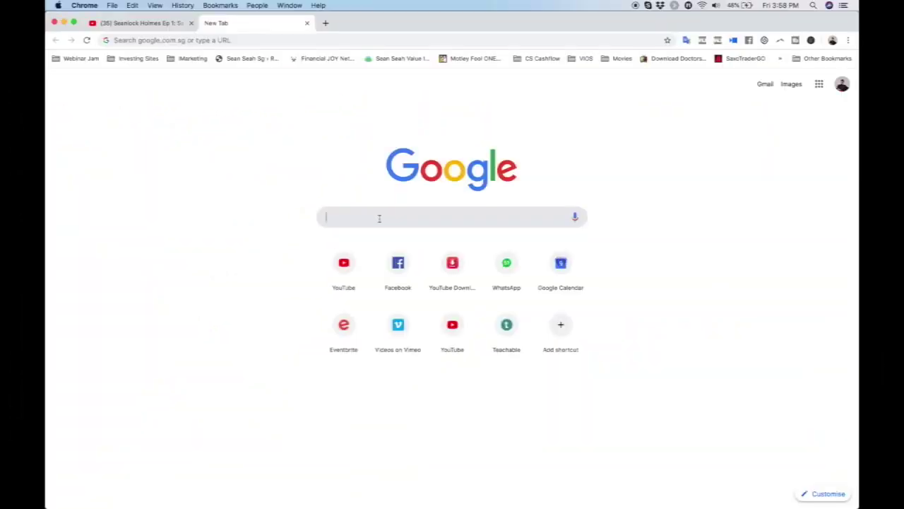
- Go to finviz.com in the new tab and zoom the page in
type("finziz")
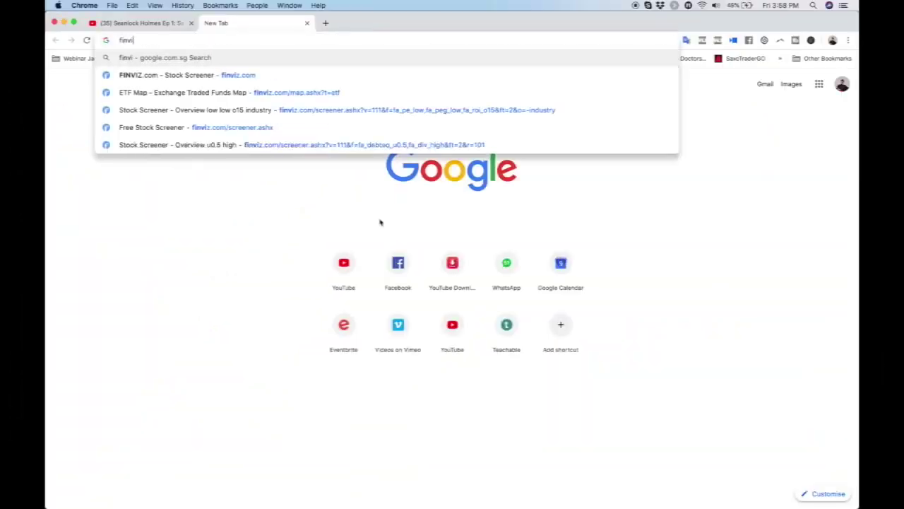
key("Down")
key("Return")
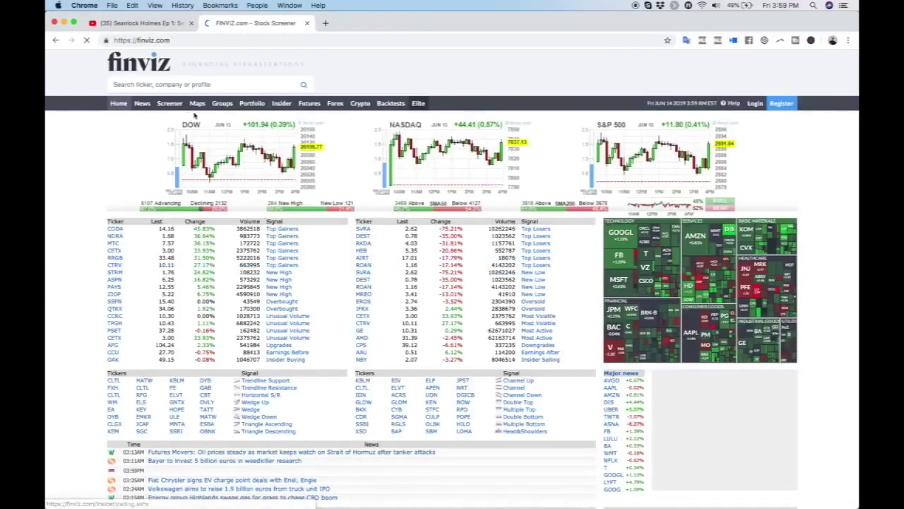
key("super+plus")
key("super+plus")
key("super+plus")
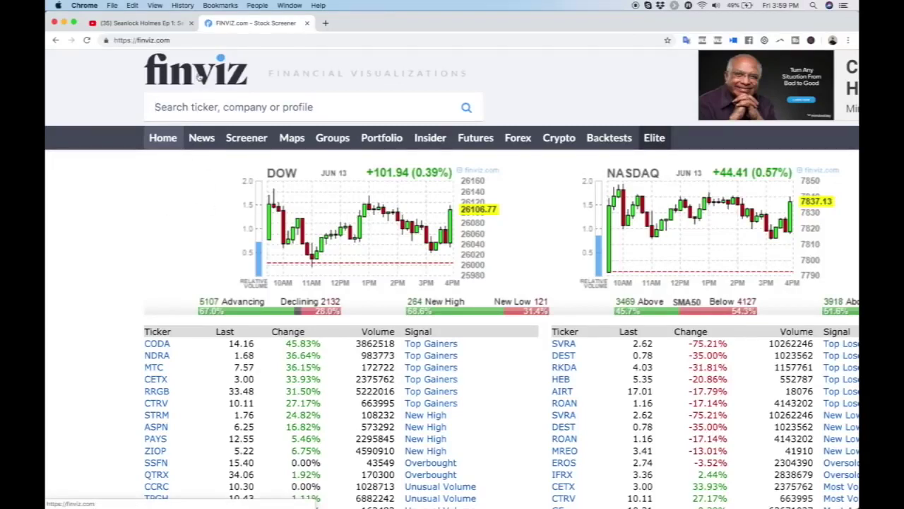
- Open the Finviz screener and filter Dividend Yield to High (>5%), giving 981 stocks
left_click(249, 146)
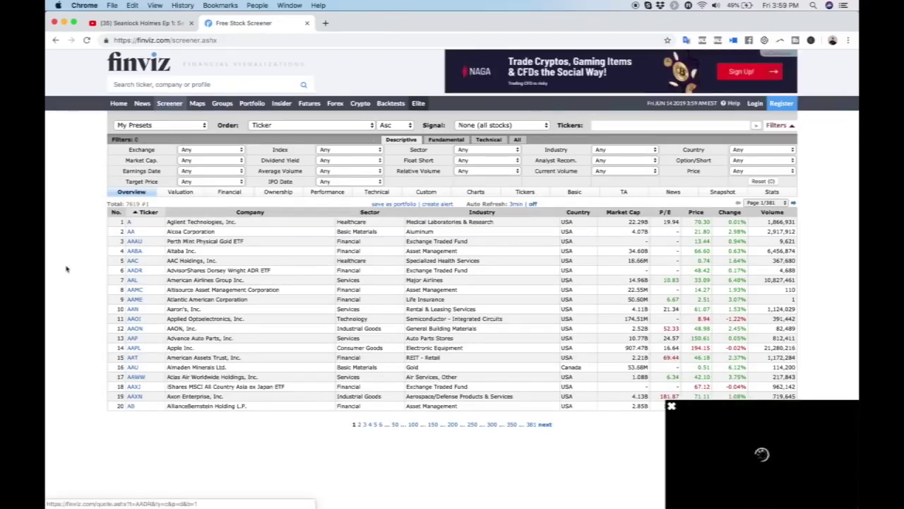
scroll(65, 266, "up", 5)
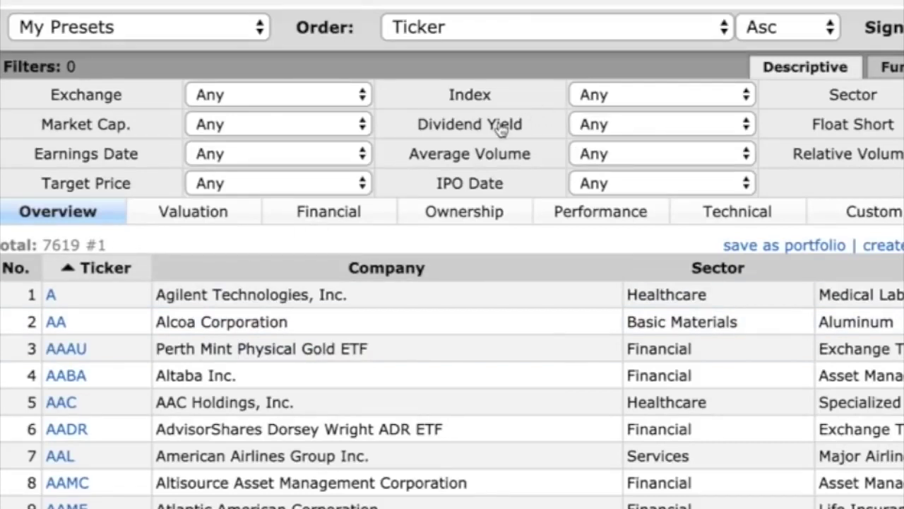
mouse_move(497, 127)
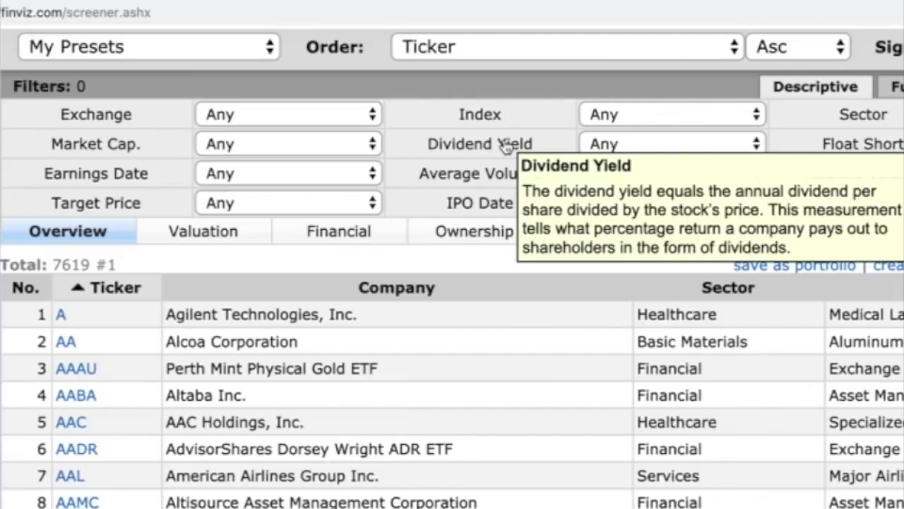
left_click(655, 145)
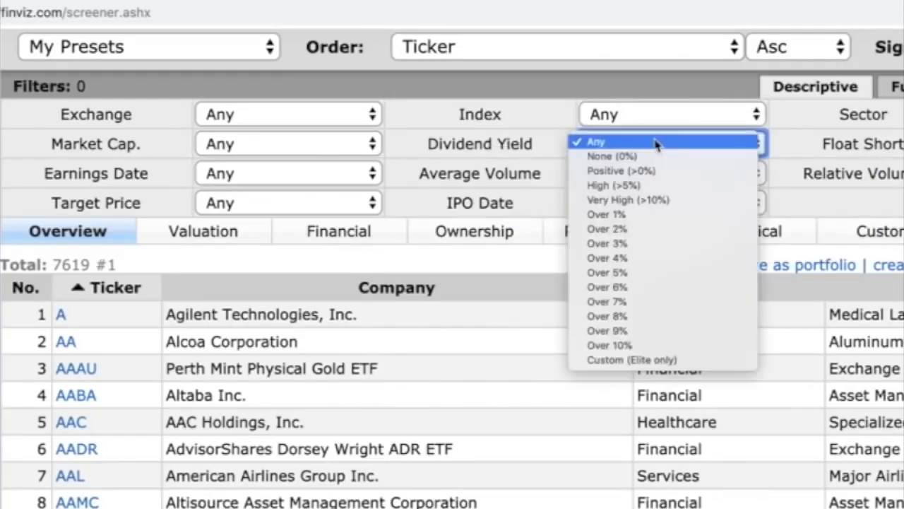
left_click(631, 188)
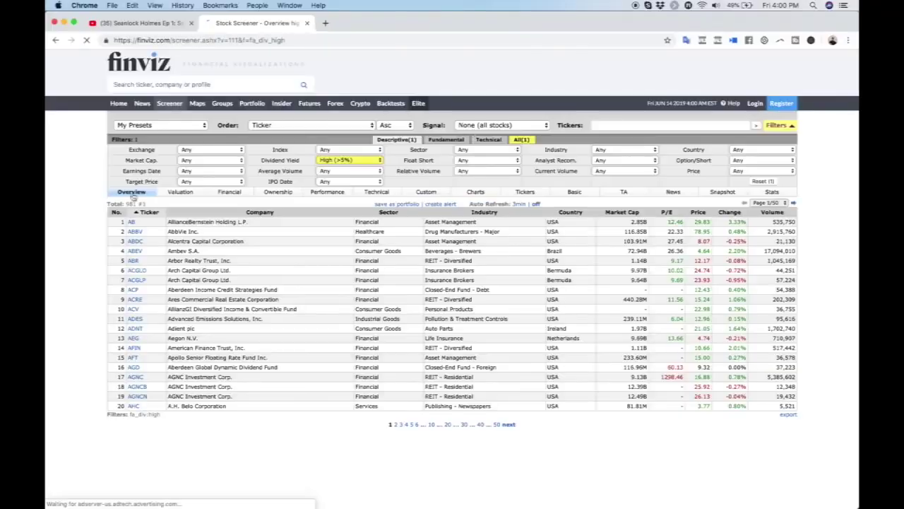
- Add a Fundamental filter of Debt/Equity Under 0.5, cutting results to 112 stocks
scroll(75, 199, "up", 5, "ctrl")
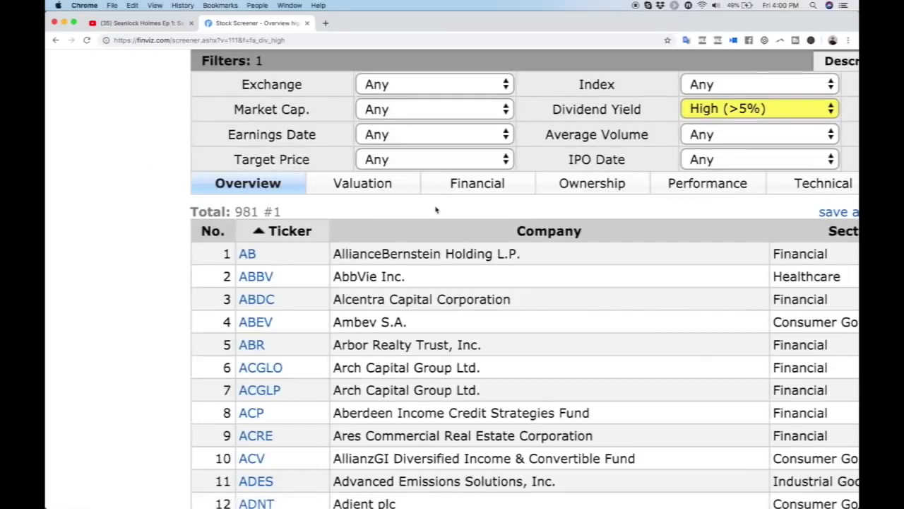
scroll(436, 210, "down", 5, "ctrl")
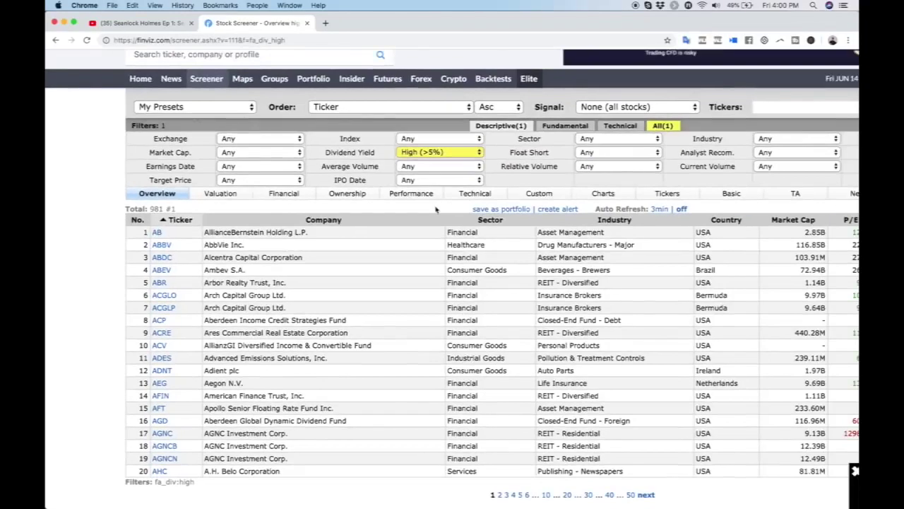
left_click(565, 126)
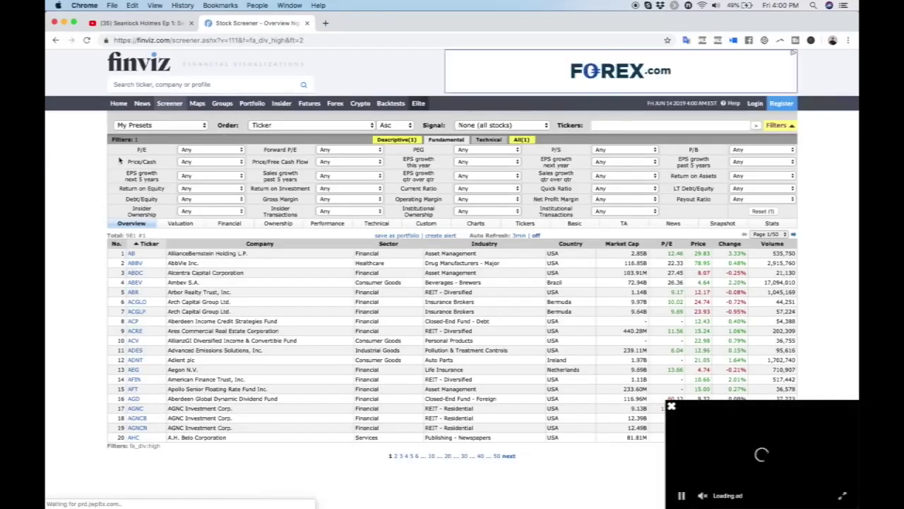
key("super+equal")
key("super+equal")
key("super+equal")
key("super+equal")
key("super+equal")
key("super+equal")
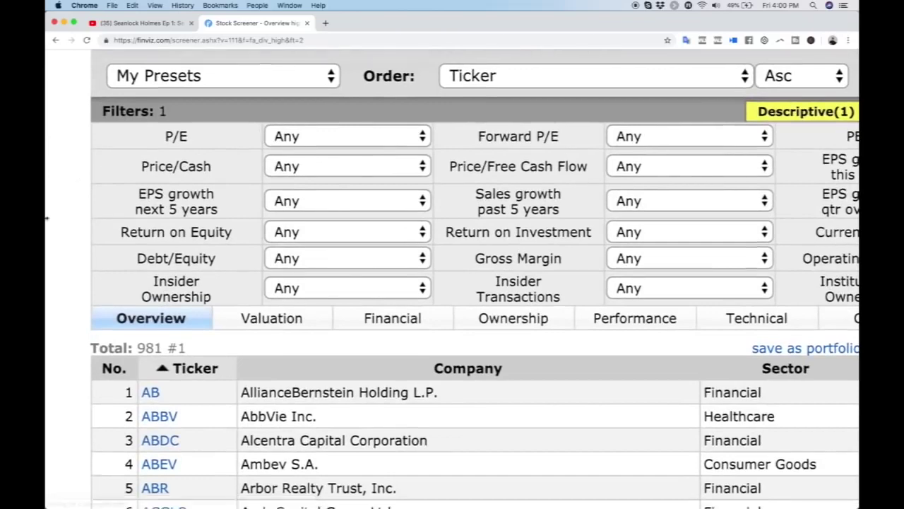
scroll(46, 219, "down", 3)
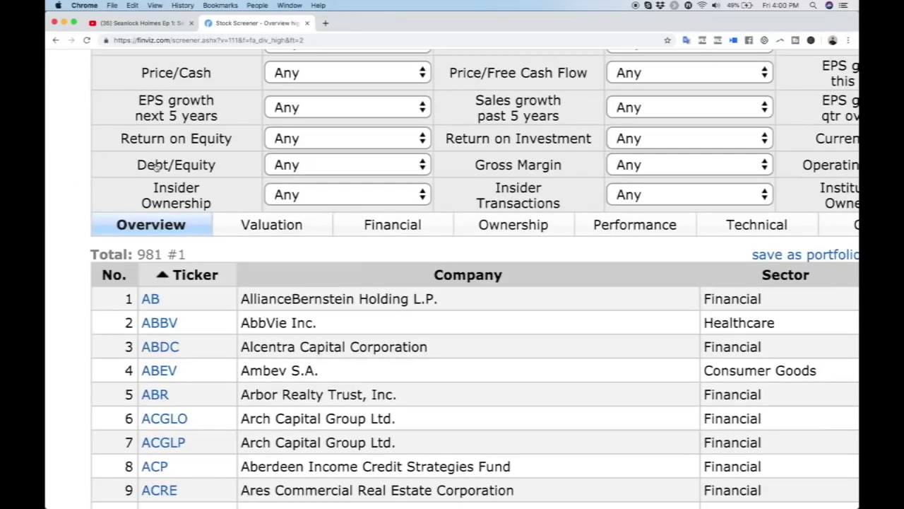
mouse_move(160, 167)
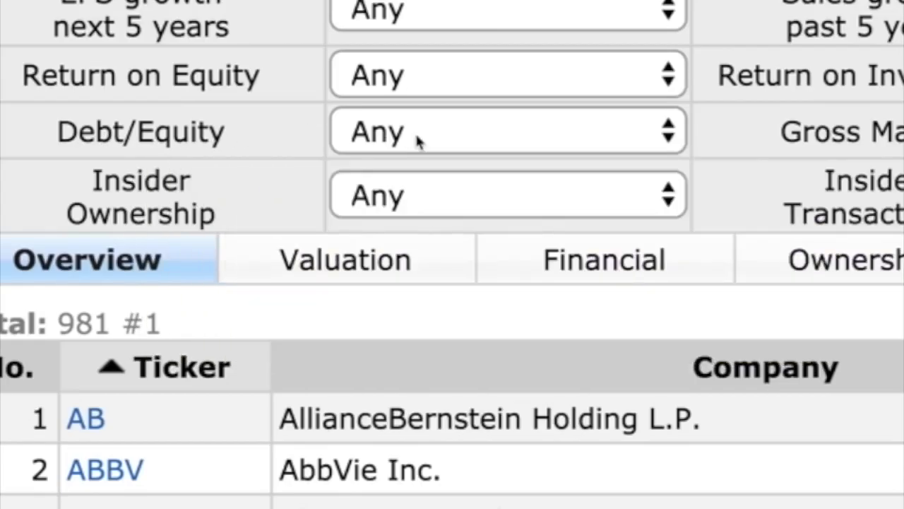
left_click(302, 169)
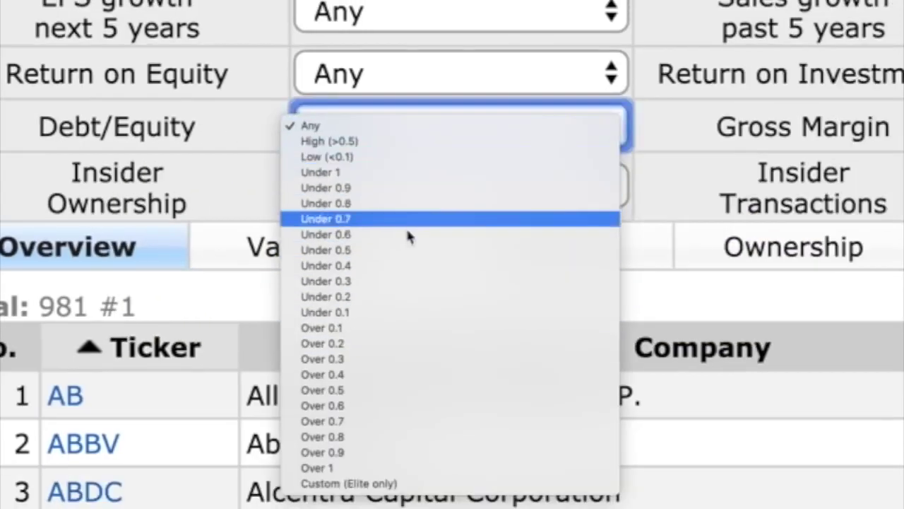
left_click(409, 256)
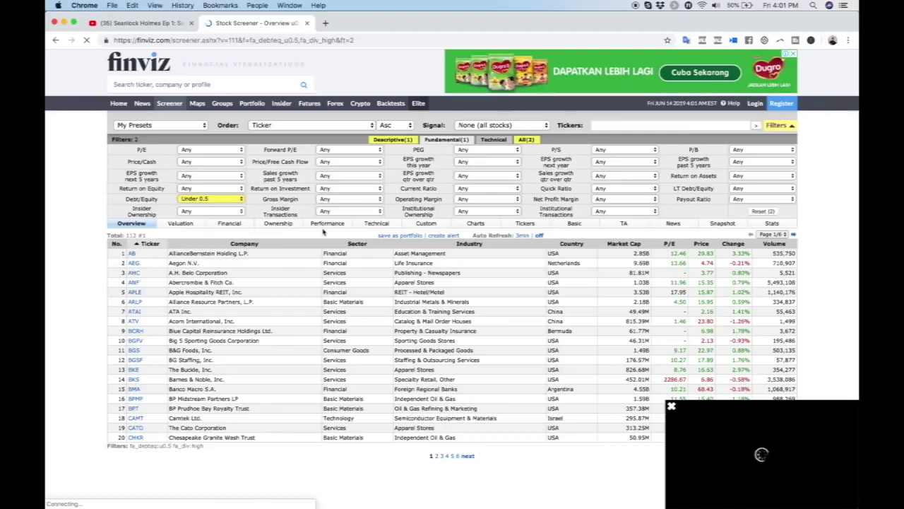
- Add a Net Profit Margin Over 10% filter, narrowing the list to 51 stocks
scroll(47, 191, "up", 5)
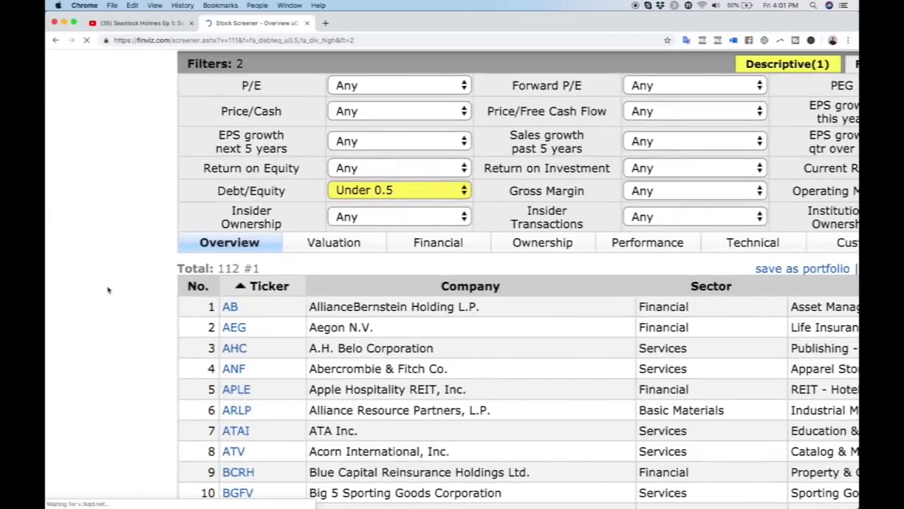
scroll(108, 290, "up", 3)
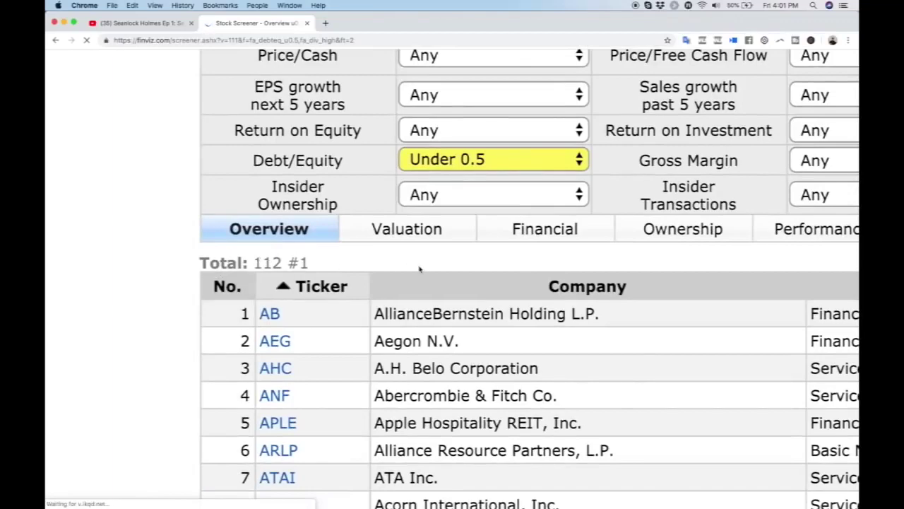
scroll(419, 268, "down", 3)
scroll(419, 269, "down", 2)
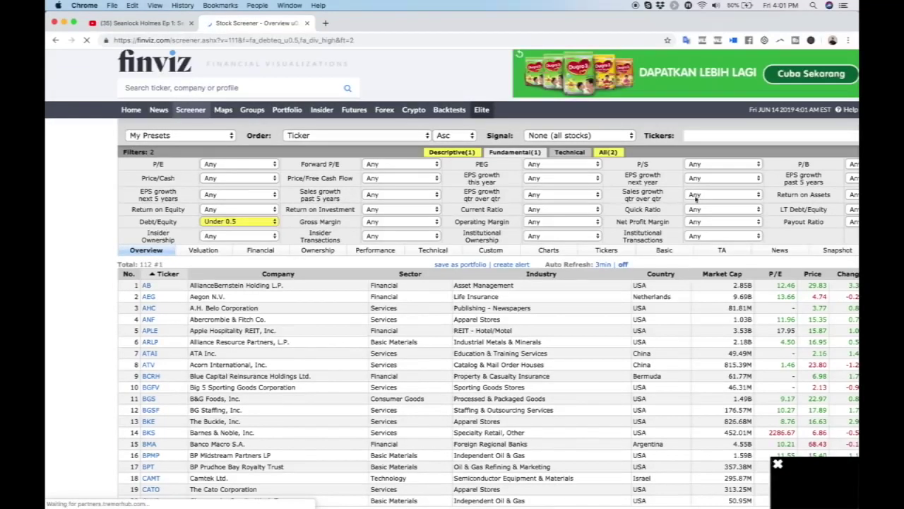
scroll(707, 251, "right", 5)
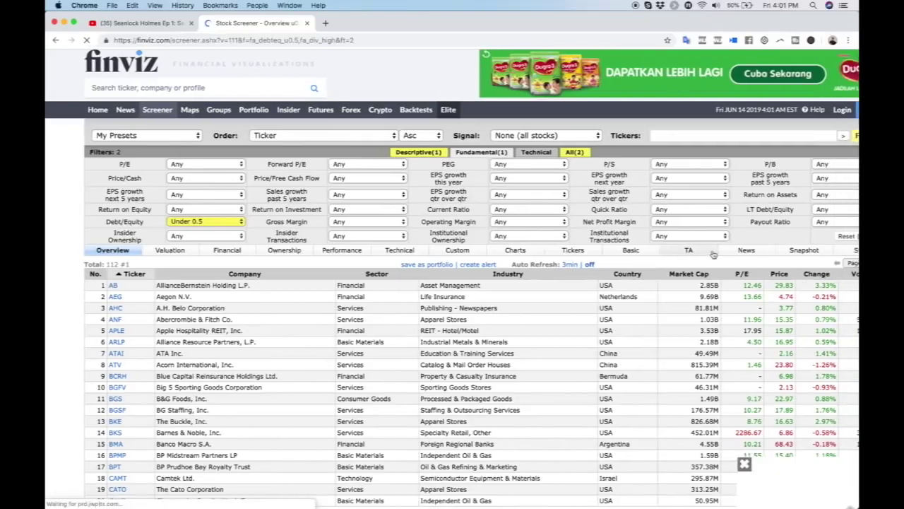
scroll(713, 254, "right", 3)
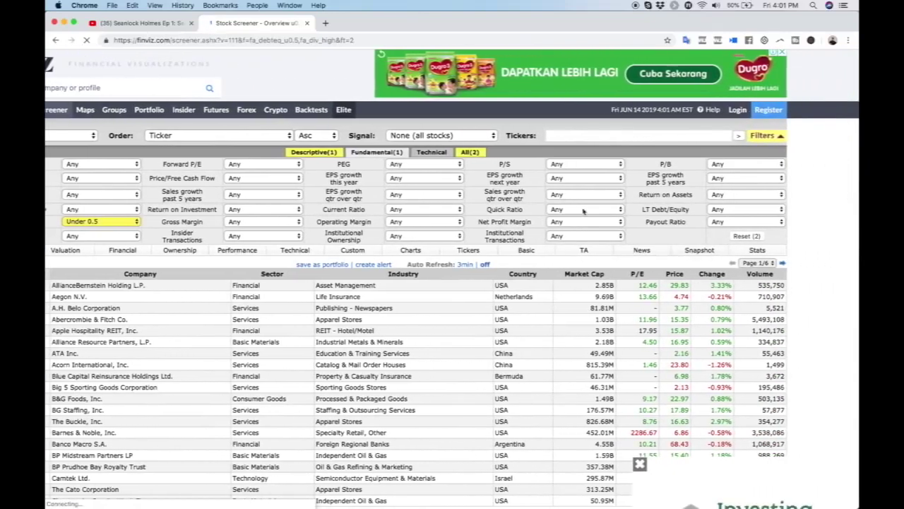
scroll(584, 211, "up", 3)
scroll(583, 211, "up", 3)
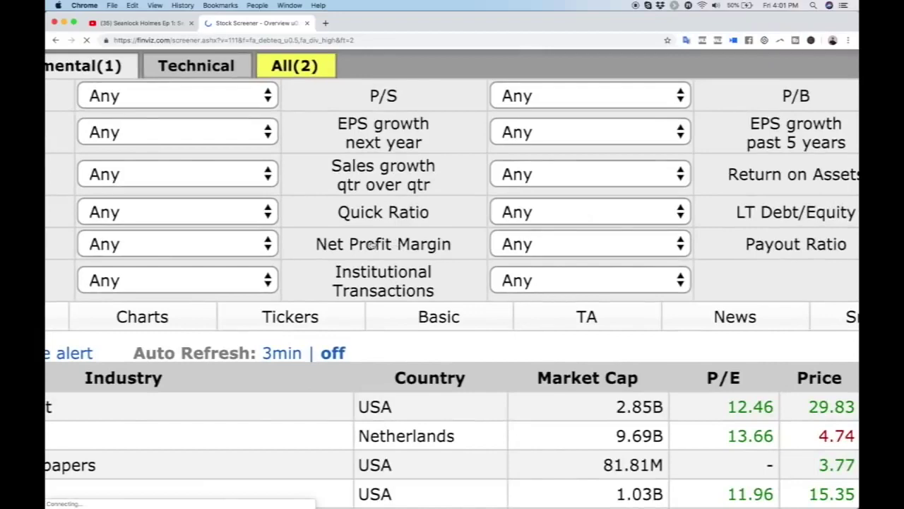
scroll(484, 261, "down", 1)
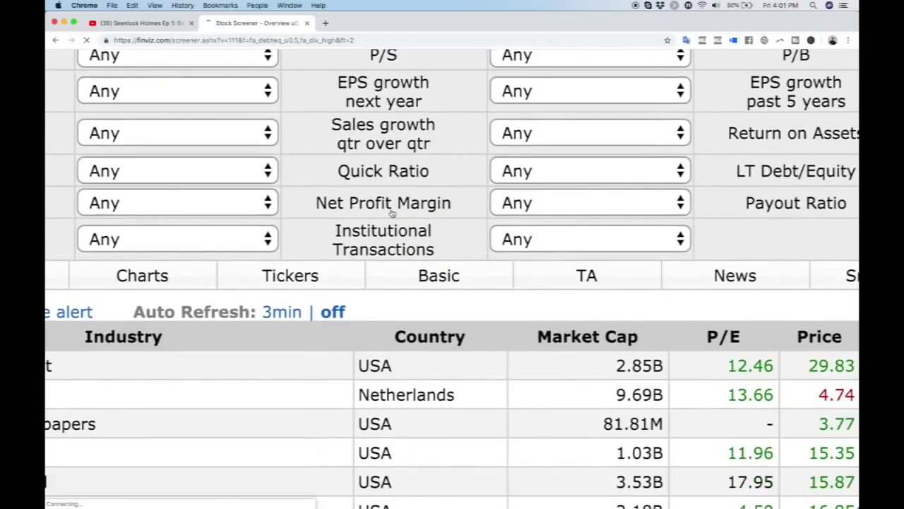
mouse_move(402, 205)
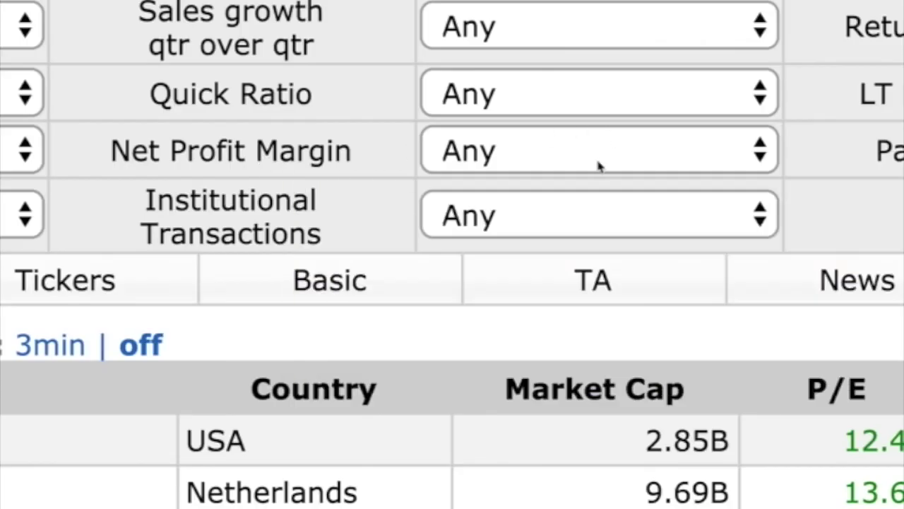
left_click(599, 165)
scroll(575, 436, "down", 2)
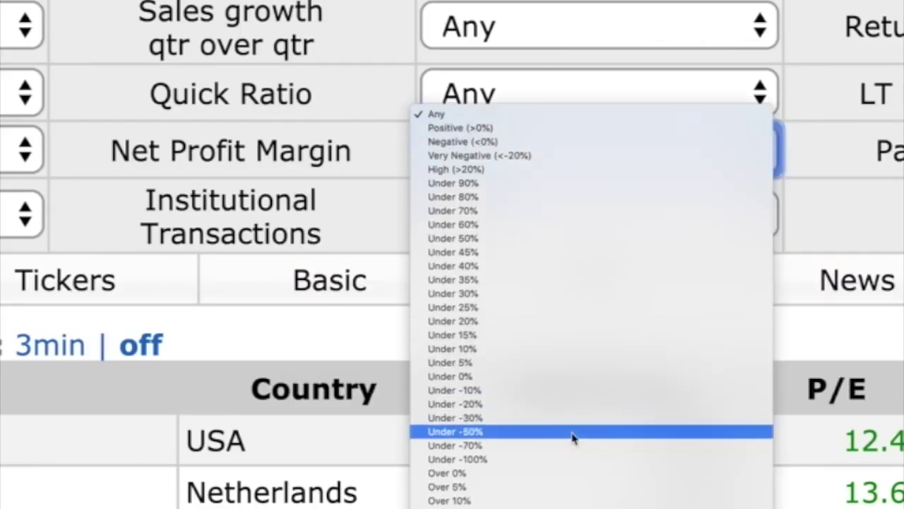
left_click(477, 501)
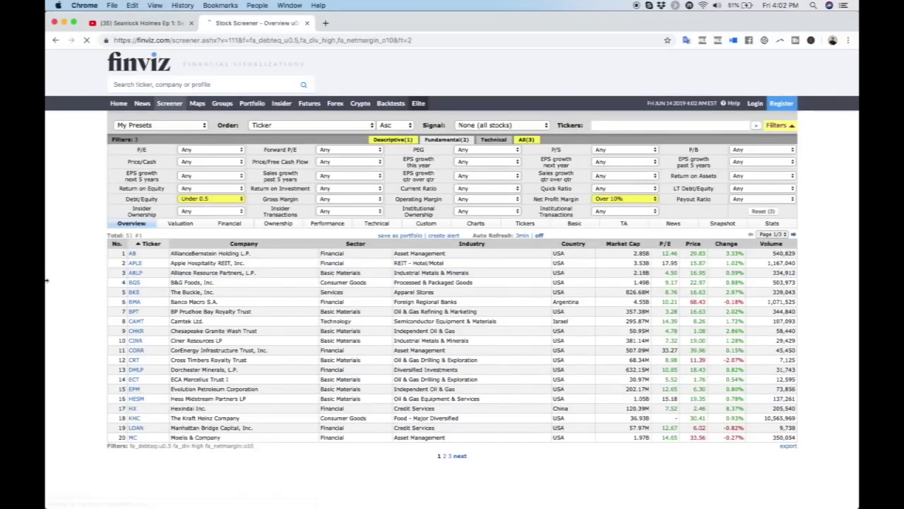
- Show page 3 of results, rows 41–51, ending with Westwood Holdings Group (WHG)
scroll(68, 292, "up", 3)
scroll(68, 292, "down", 1)
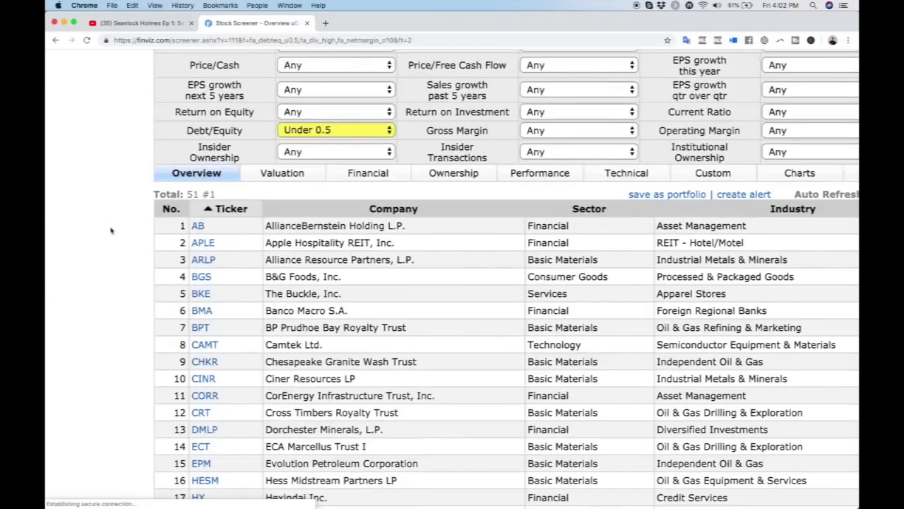
scroll(102, 283, "down", 3)
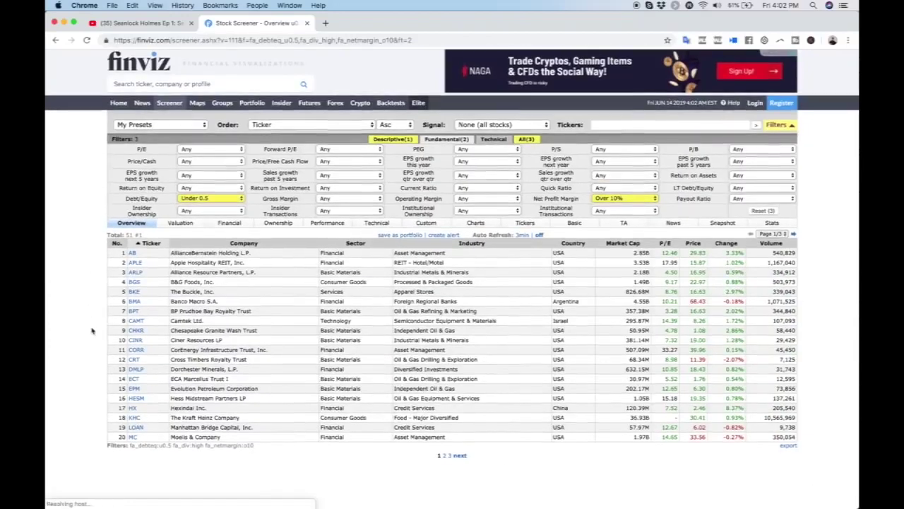
mouse_move(160, 262)
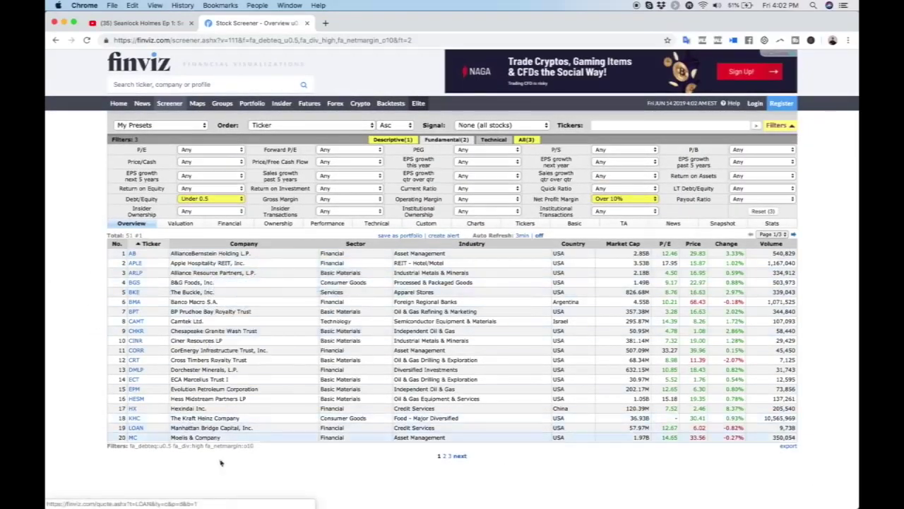
scroll(295, 464, "up", 2)
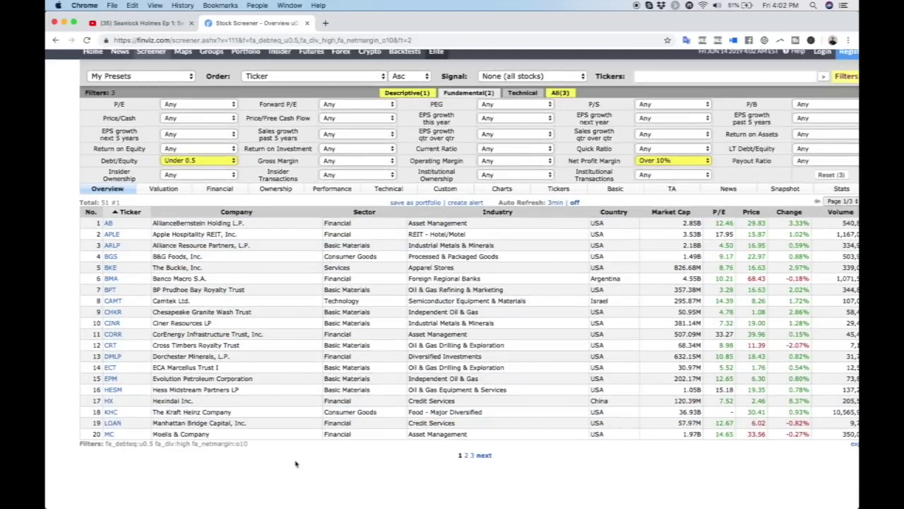
left_click(473, 456)
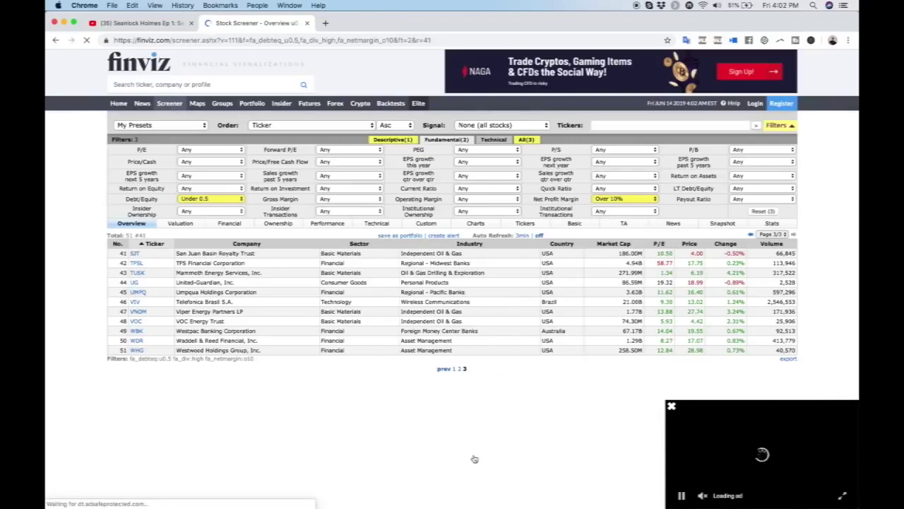
scroll(252, 478, "up", 5)
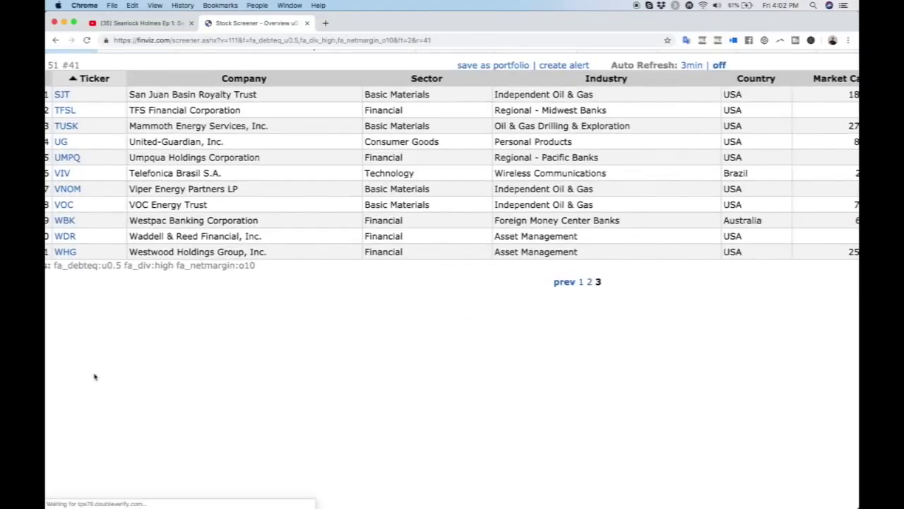
scroll(95, 373, "left", 3)
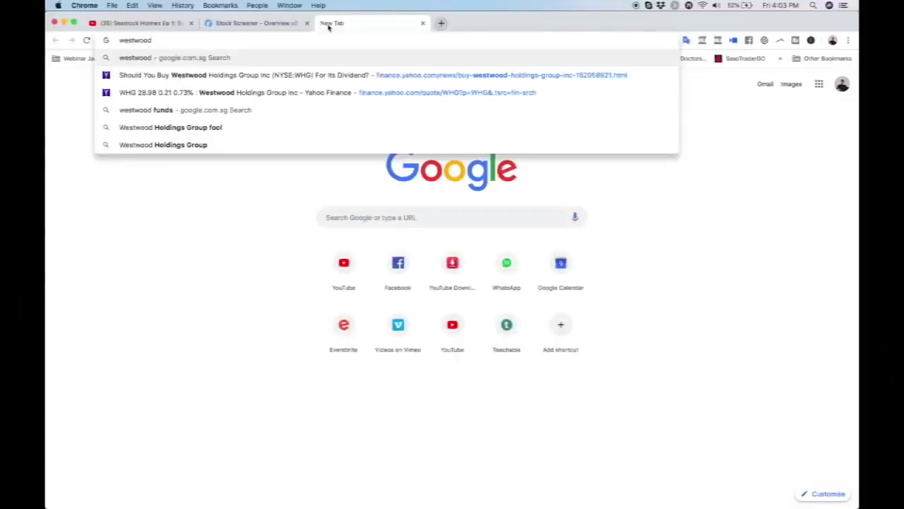
- Search Google for 'westwood holdings morningstar'
type("holdings mornign")
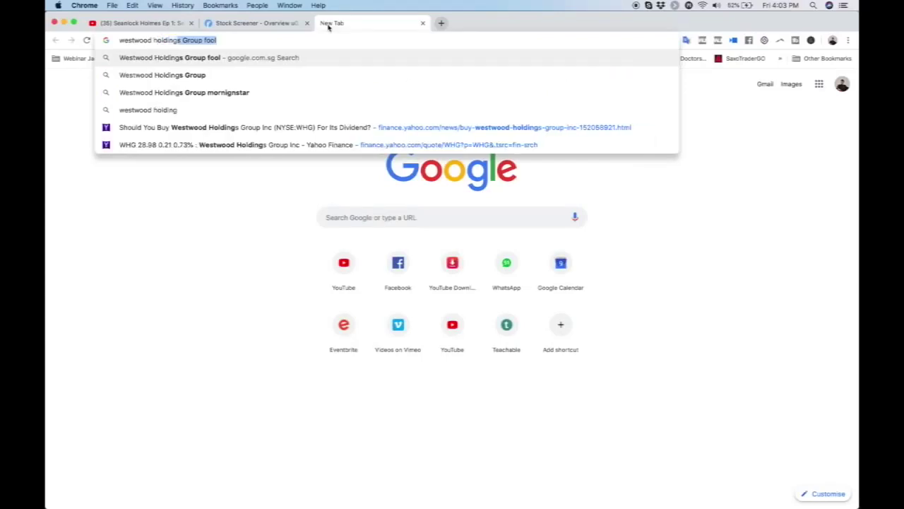
type("star")
key("Return")
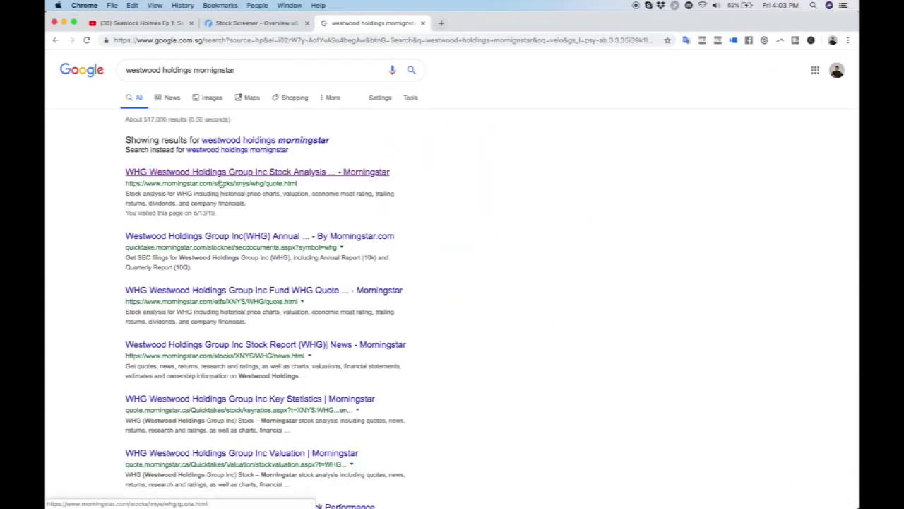
scroll(220, 181, "up", 5)
scroll(220, 183, "up", 3)
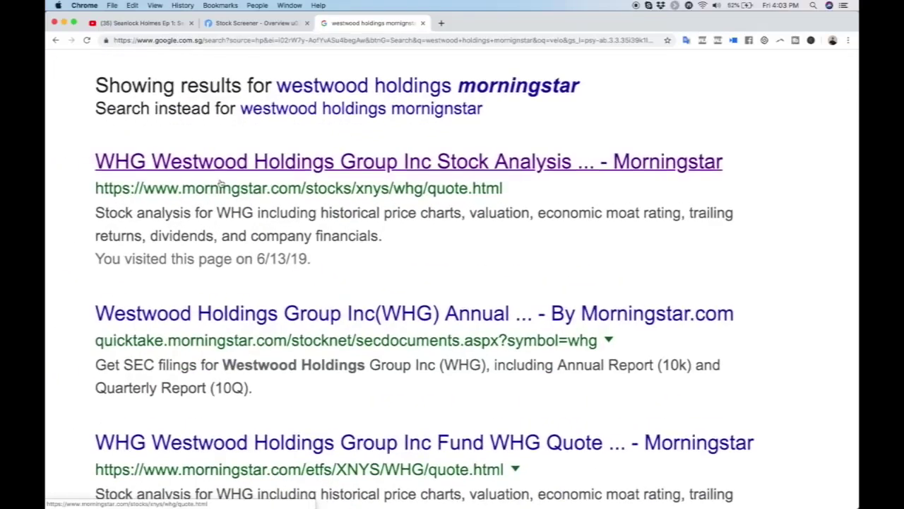
- Open Morningstar's WHG quote page, highlight the $28.98 price, and switch to Key Ratios
left_click(154, 160)
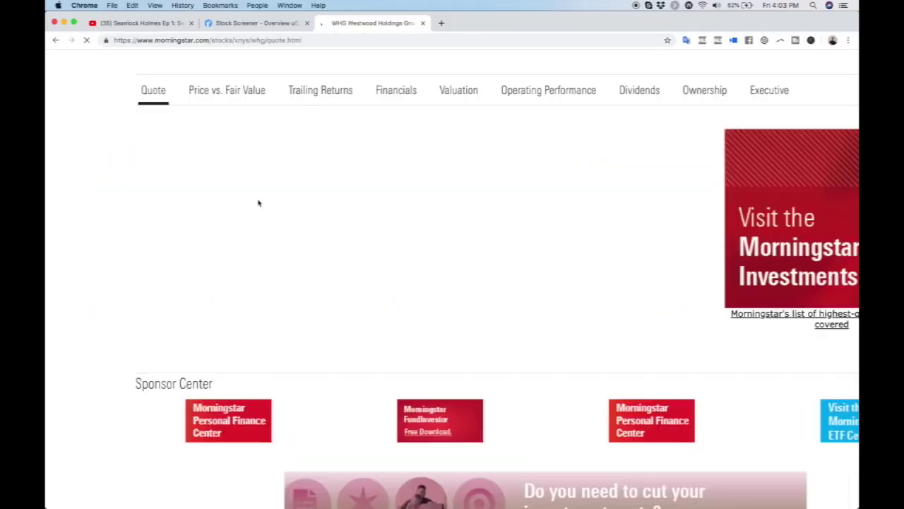
scroll(259, 203, "down", 2)
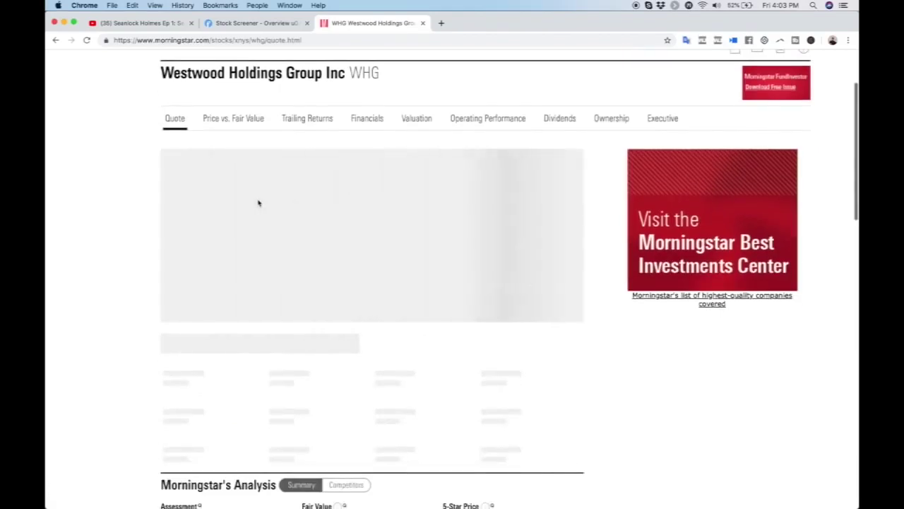
scroll(259, 204, "down", 3)
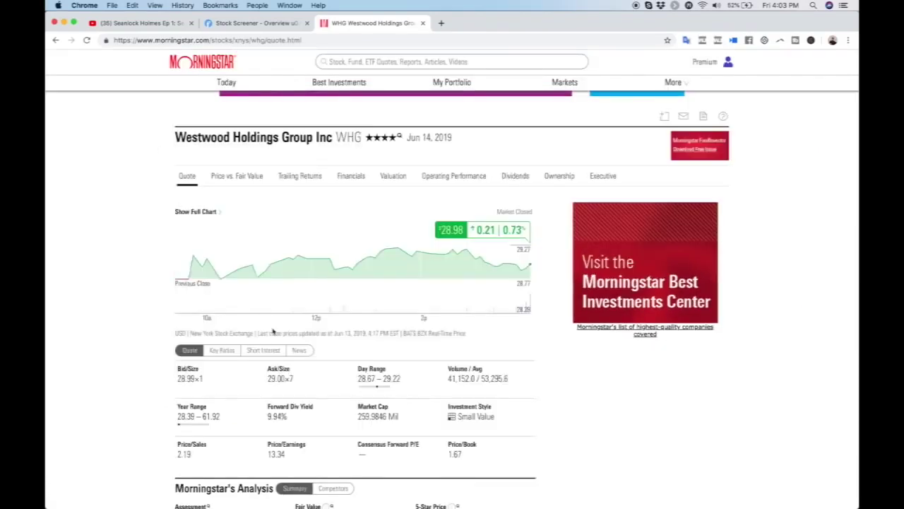
scroll(274, 332, "up", 3)
scroll(274, 332, "down", 2)
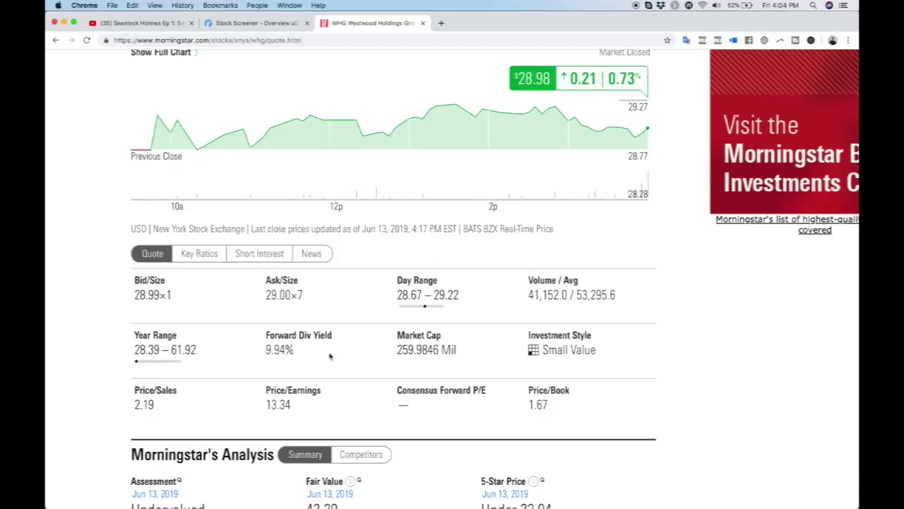
scroll(329, 356, "up", 1)
double_click(542, 122)
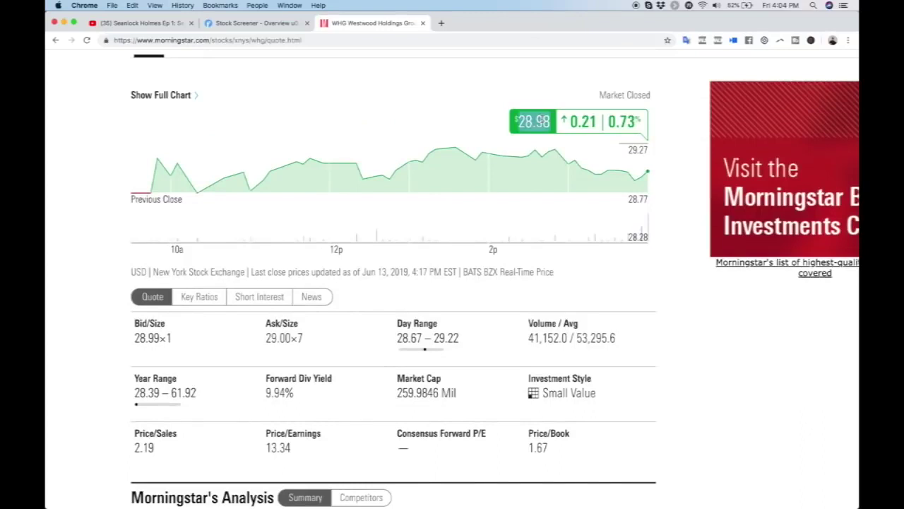
left_click(201, 299)
- Compare 2009–2010 dividends (1.23, 1.32) with free cash flow per share (1.58, 2.68)
scroll(392, 271, "down", 3)
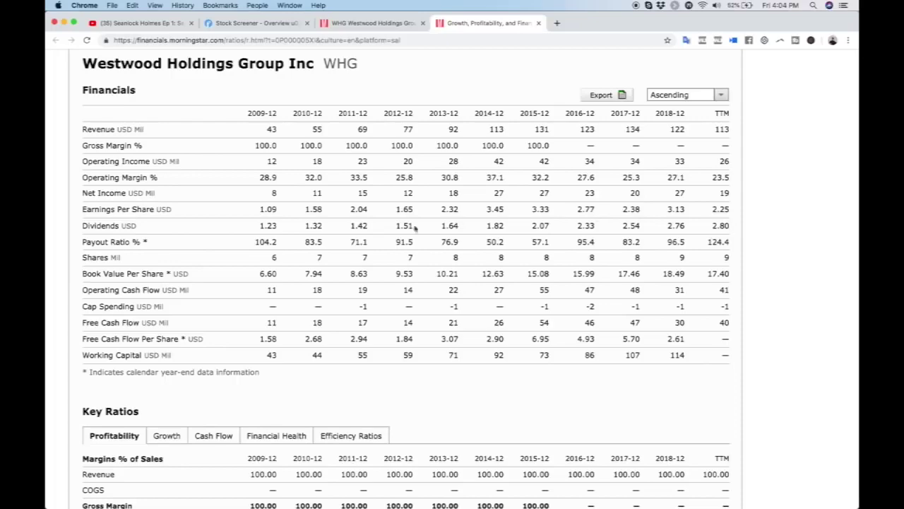
scroll(377, 240, "up", 5, "ctrl")
scroll(281, 235, "left", 2)
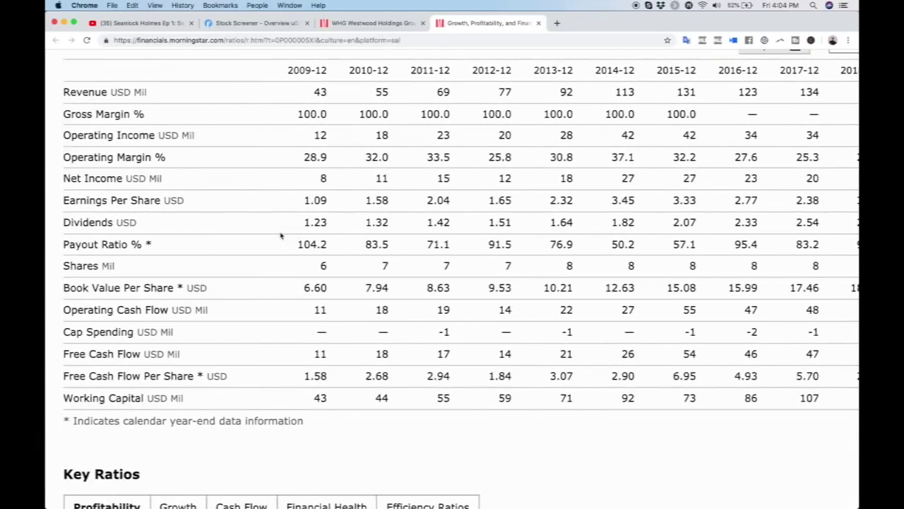
scroll(280, 235, "down", 5)
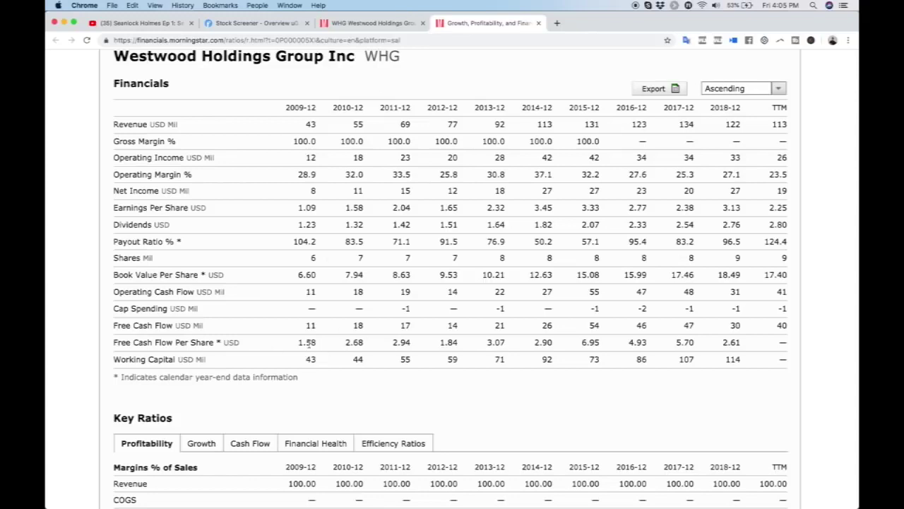
double_click(309, 223)
double_click(308, 343)
double_click(354, 342)
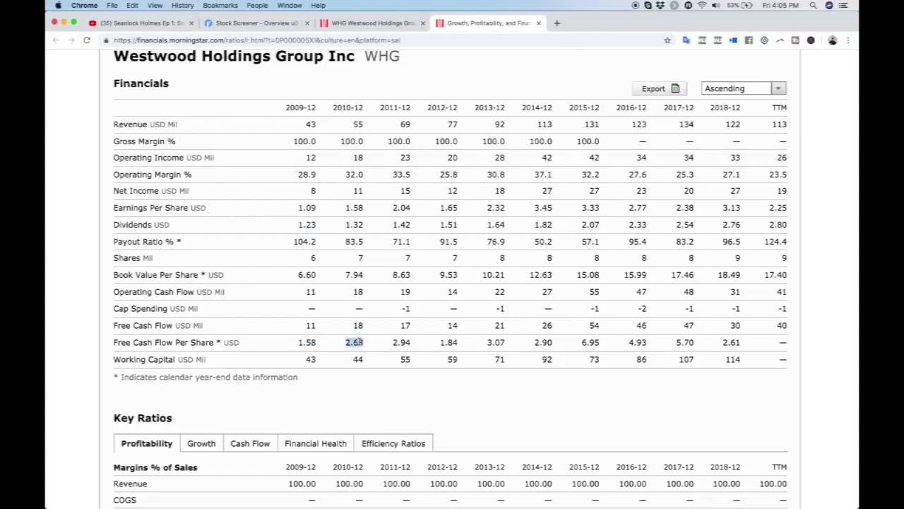
double_click(355, 230)
- Check free cash flow per share for 2016–2018: 4.93, 5.70 and 2.61
double_click(641, 343)
left_click(681, 344)
double_click(682, 344)
double_click(732, 343)
- Zoom into the profitability ratios and highlight the 2009 net margin of 18.55
key("super+minus")
key("super+minus")
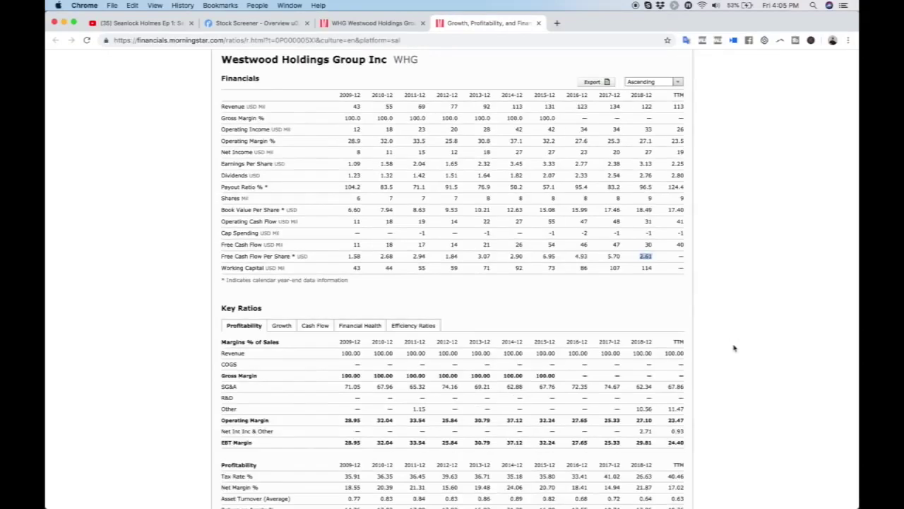
scroll(734, 346, "down", 3)
key("super+plus")
key("super+plus")
key("super+plus")
key("super+plus")
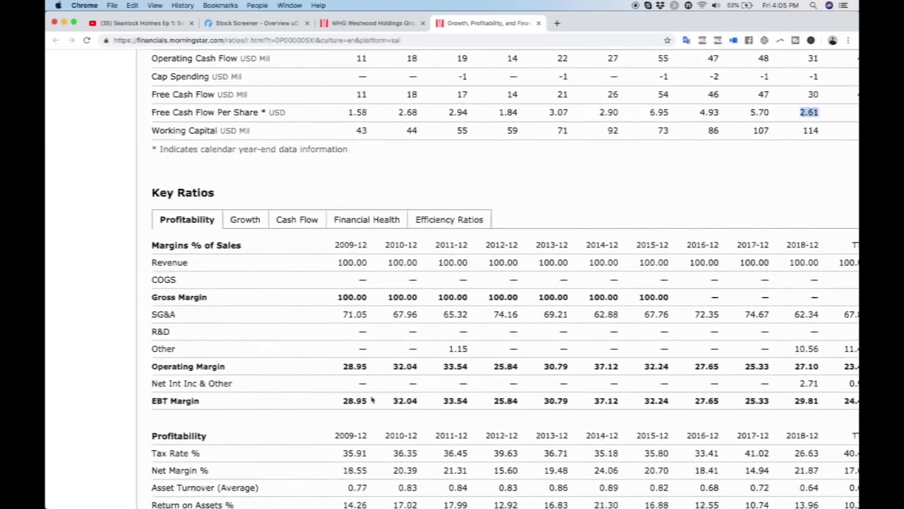
scroll(373, 400, "down", 2)
key("super+plus")
key("super+plus")
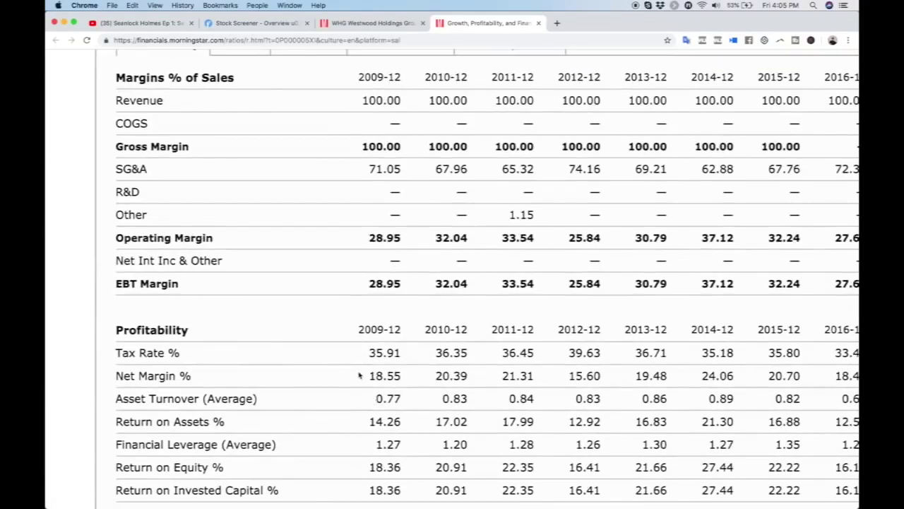
double_click(385, 376)
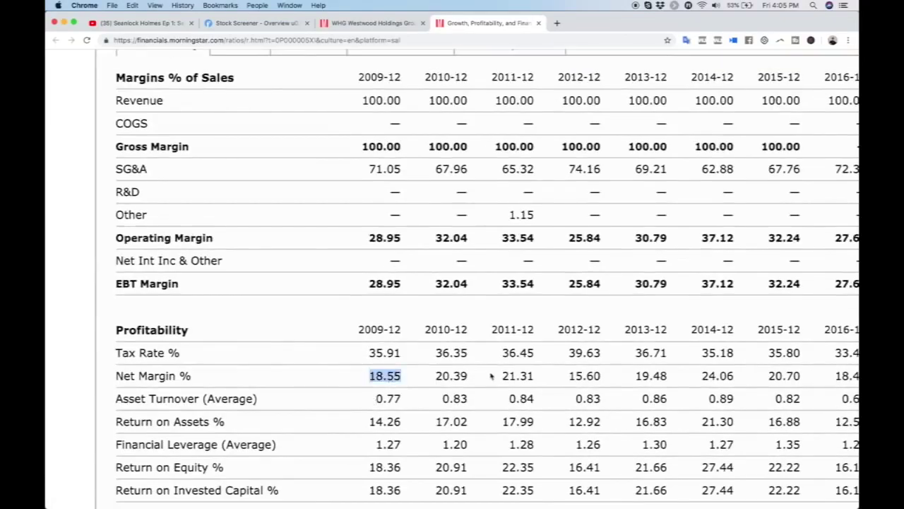
scroll(487, 376, "right", 5)
scroll(491, 376, "right", 5)
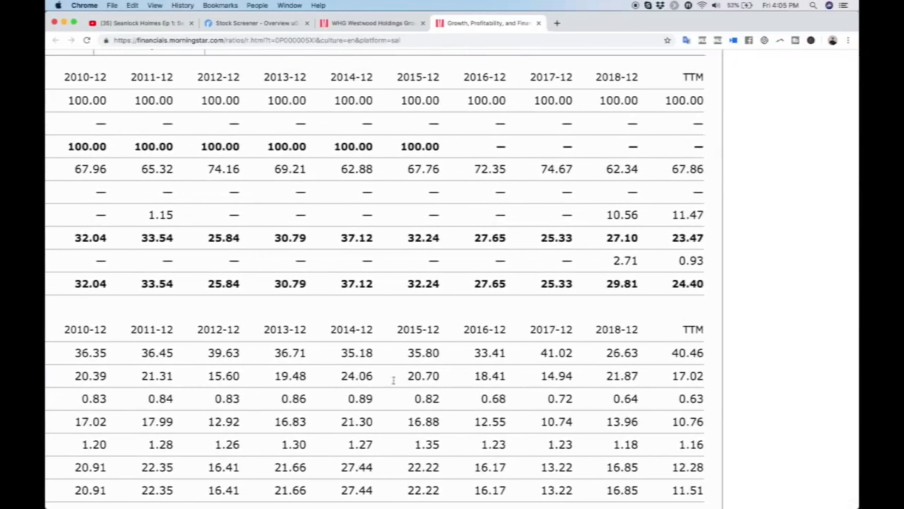
scroll(363, 389, "left", 5)
- Review return on equity (13.22%, 16.85%) and the blank Interest Coverage row
key("super+minus")
key("super+minus")
key("super+minus")
key("super+plus")
key("super+plus")
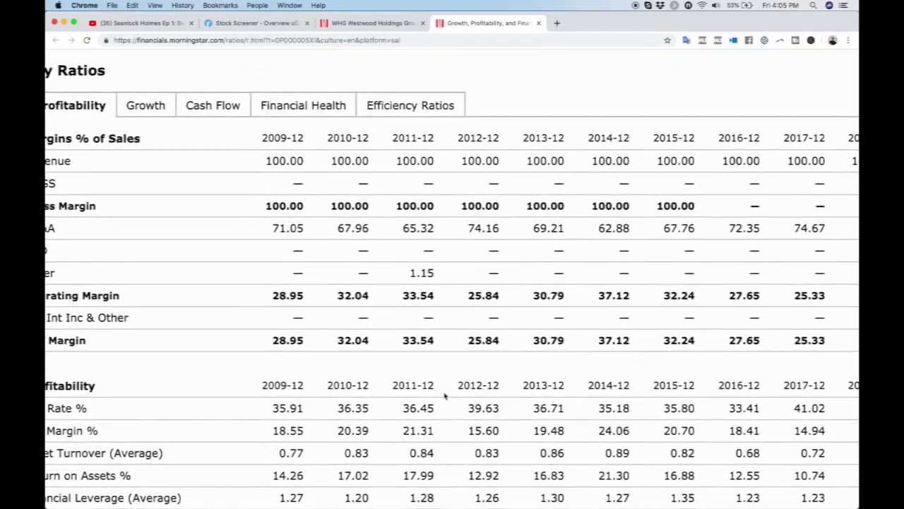
scroll(445, 395, "down", 3)
scroll(803, 481, "right", 3)
scroll(803, 481, "right", 3)
left_click(795, 478)
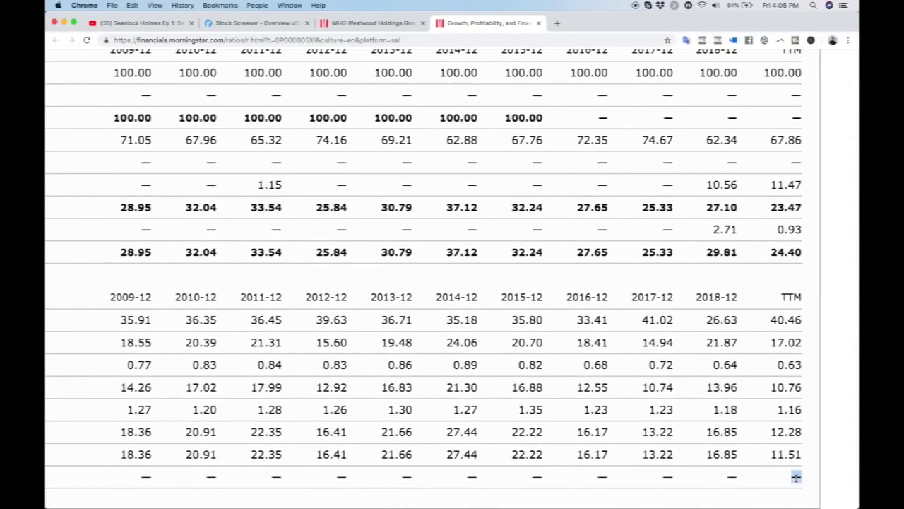
scroll(499, 434, "left", 6)
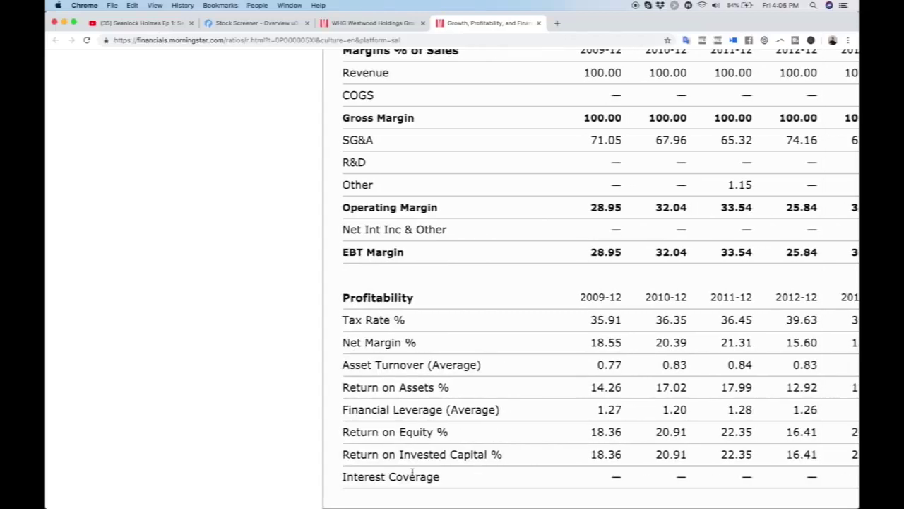
double_click(412, 474)
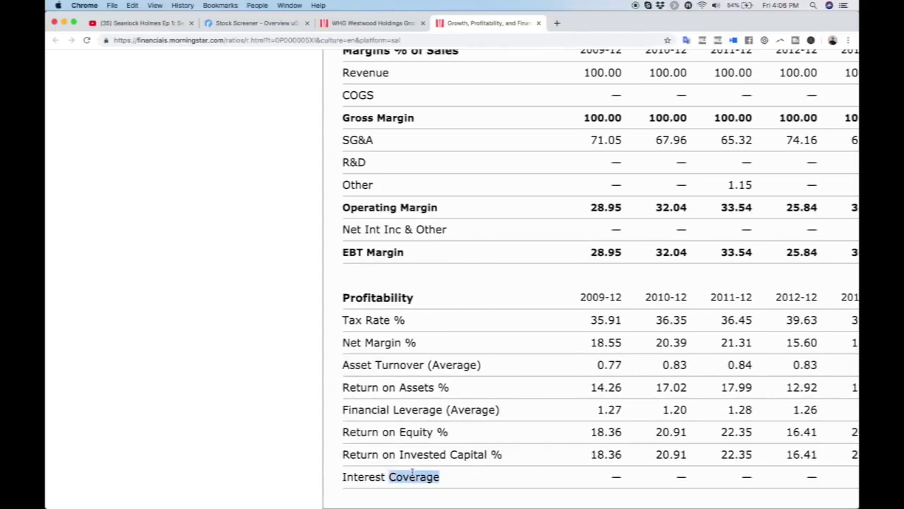
scroll(396, 478, "right", 5)
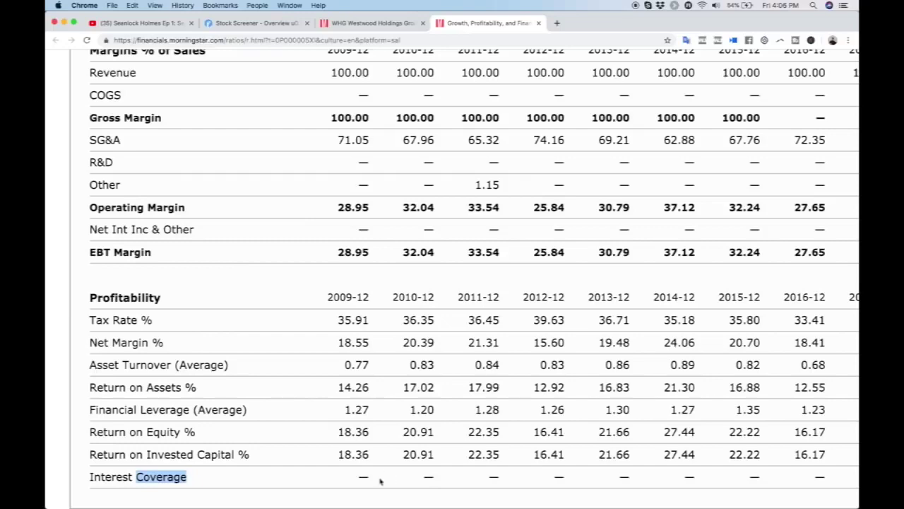
key("super+minus")
key("super+minus")
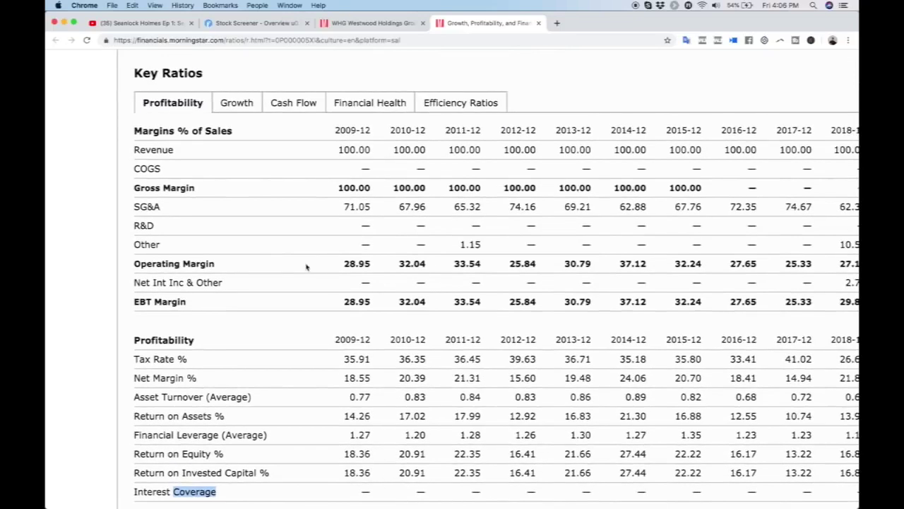
- Check WHG's latest-quarter Debt/Equity of 0.06 under Financial Health, then return to the quote tab
left_click(360, 104)
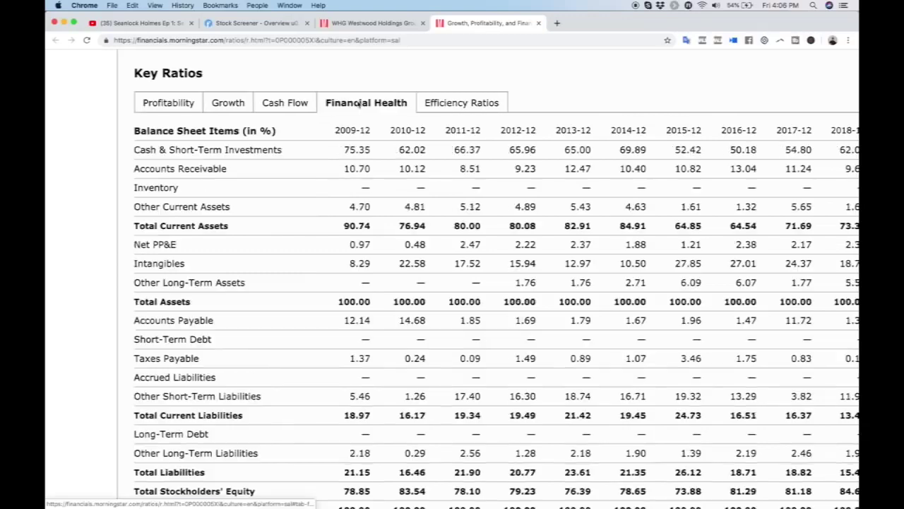
scroll(325, 343, "down", 5)
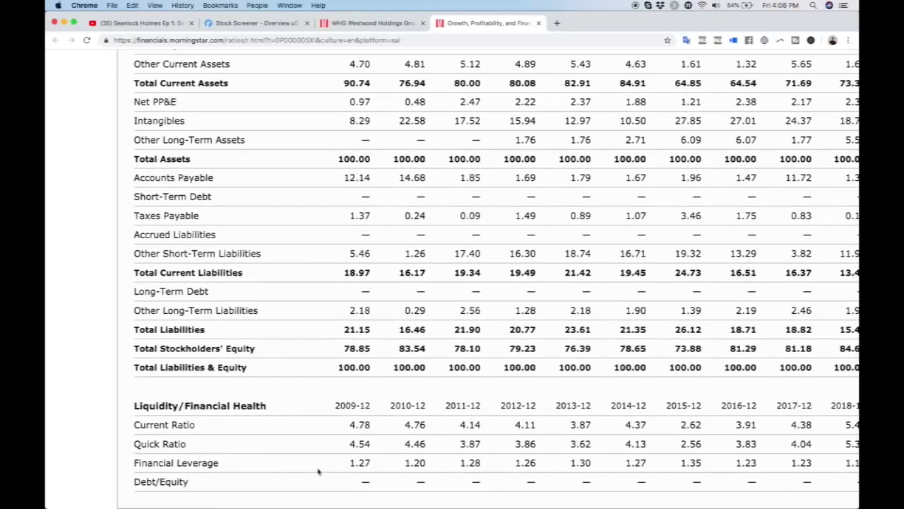
scroll(411, 485, "right", 3)
scroll(414, 484, "right", 5)
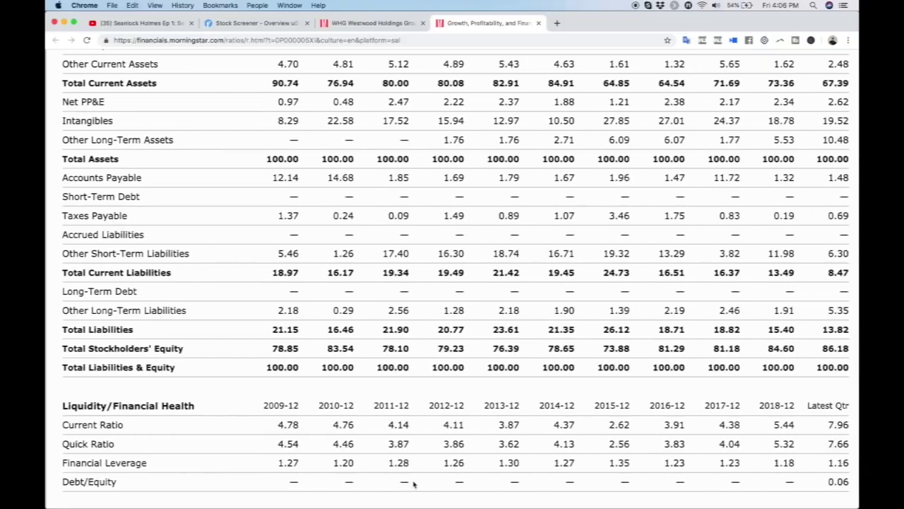
scroll(493, 488, "right", 3)
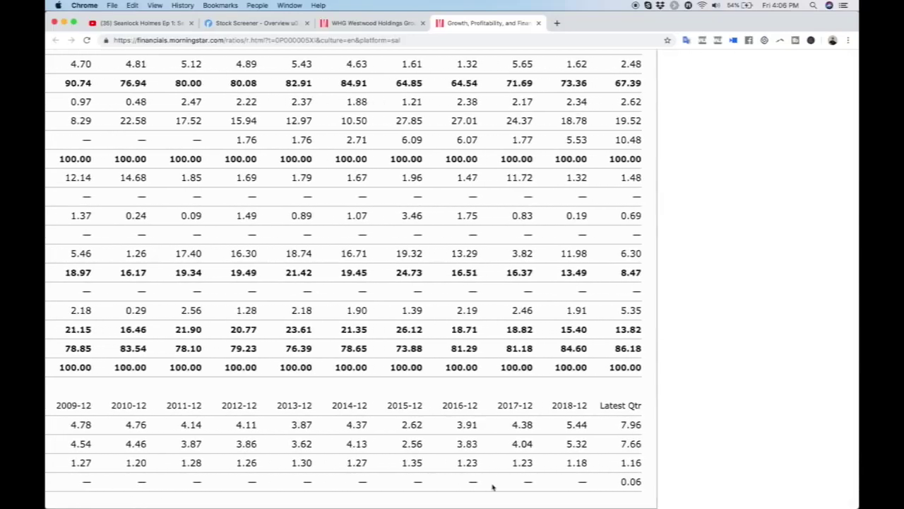
double_click(631, 481)
left_click(631, 481)
key("super+0")
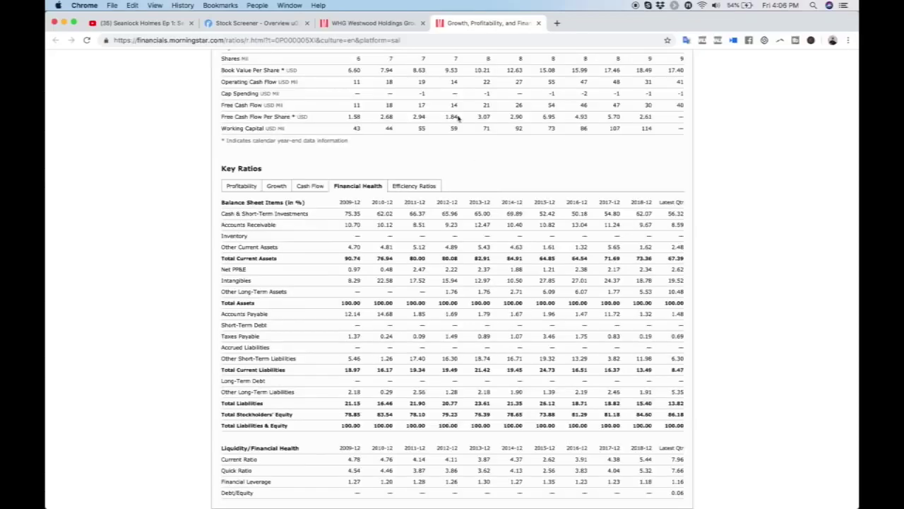
left_click(386, 28)
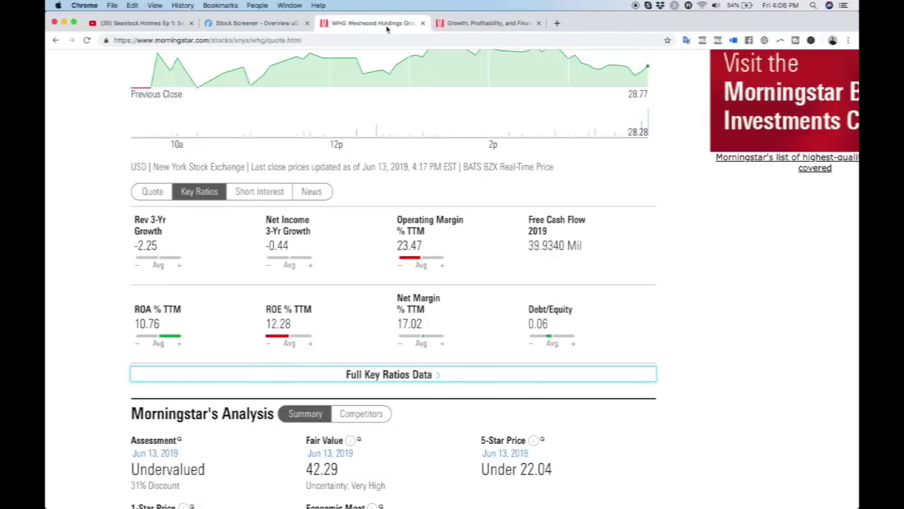
scroll(398, 185, "down", 10)
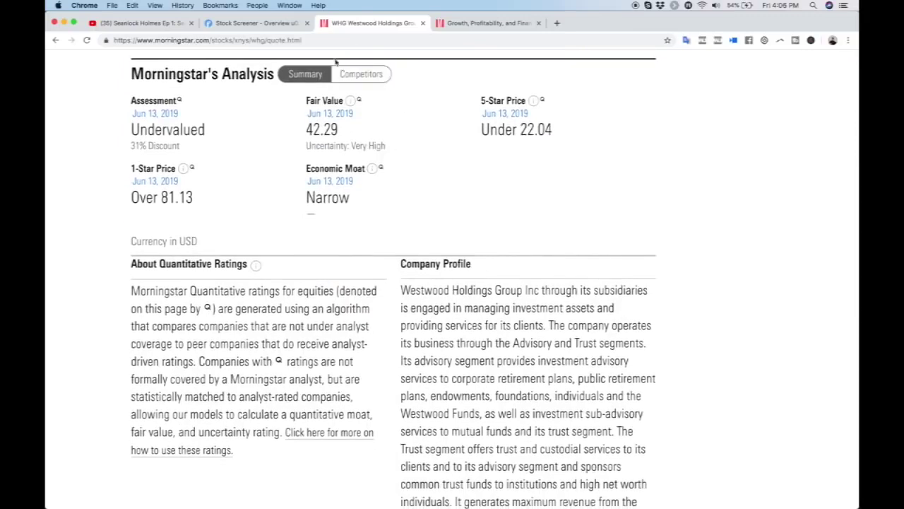
scroll(333, 250, "down", 4)
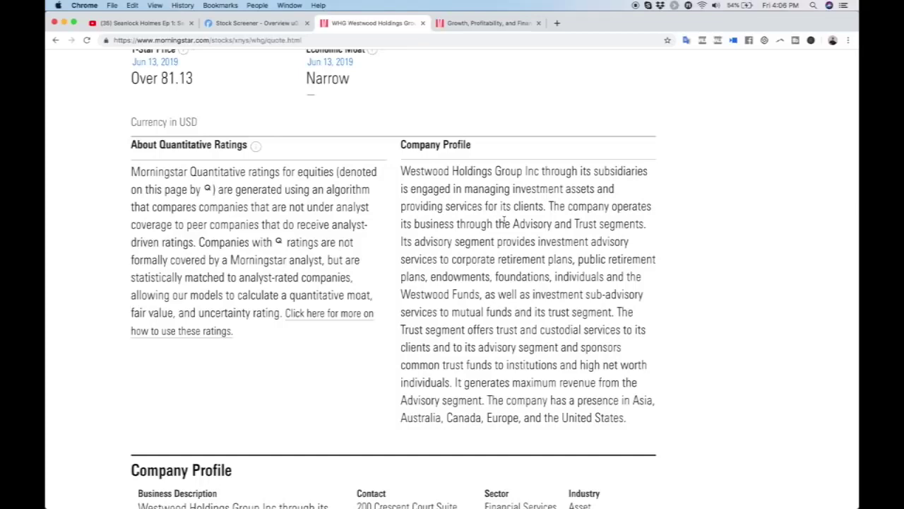
scroll(504, 221, "down", 5)
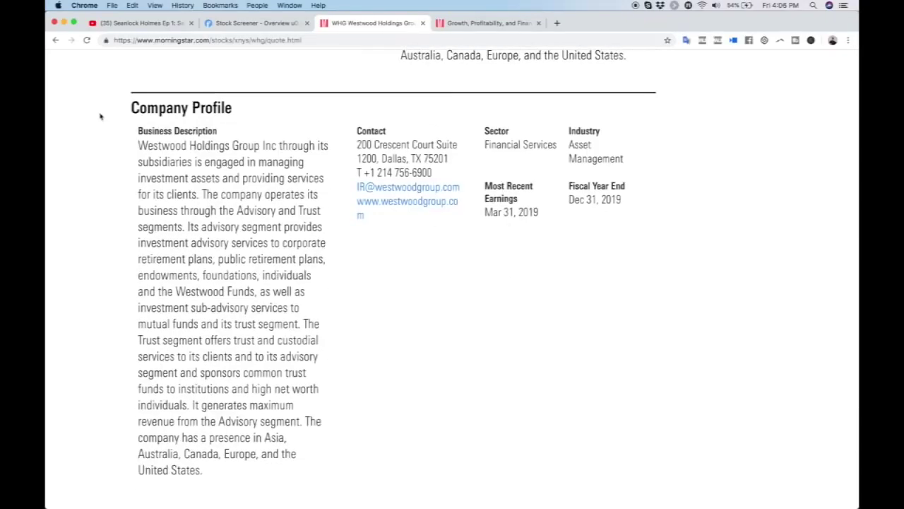
right_click(415, 207)
left_click(456, 208)
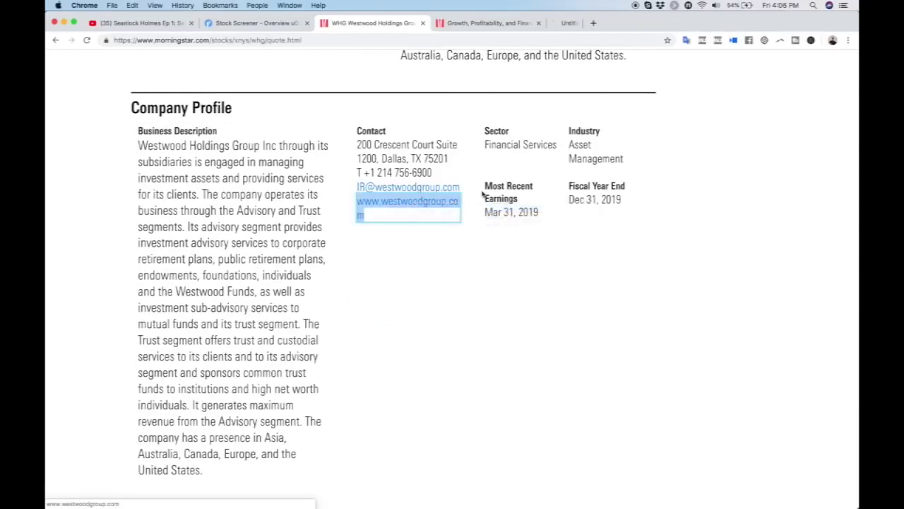
left_click(627, 23)
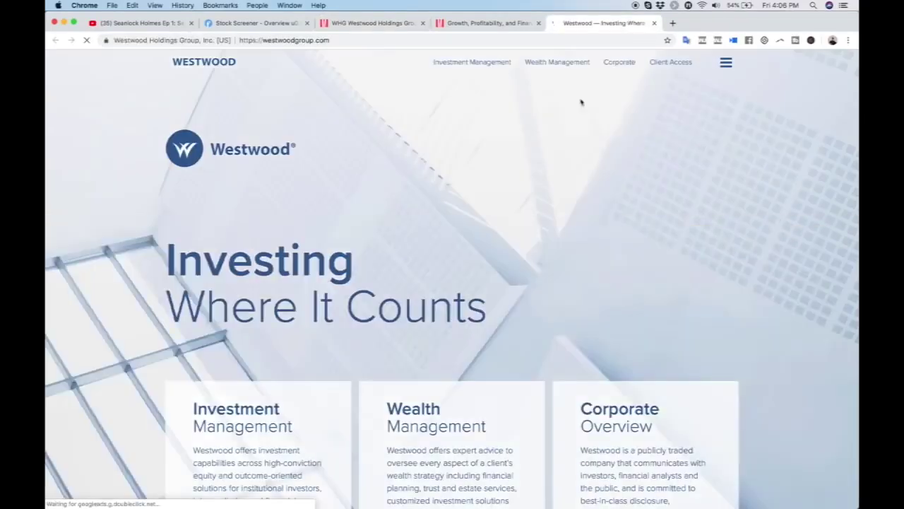
scroll(559, 212, "down", 3)
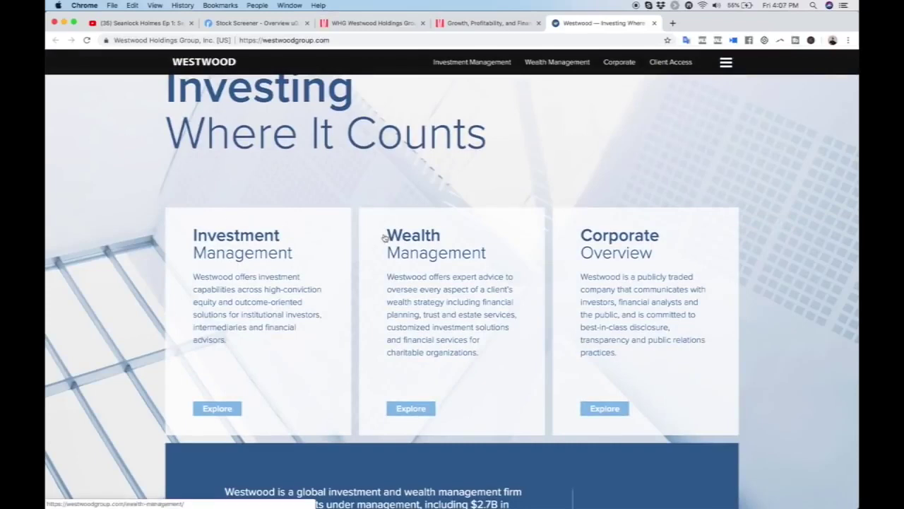
scroll(417, 310, "up", 3)
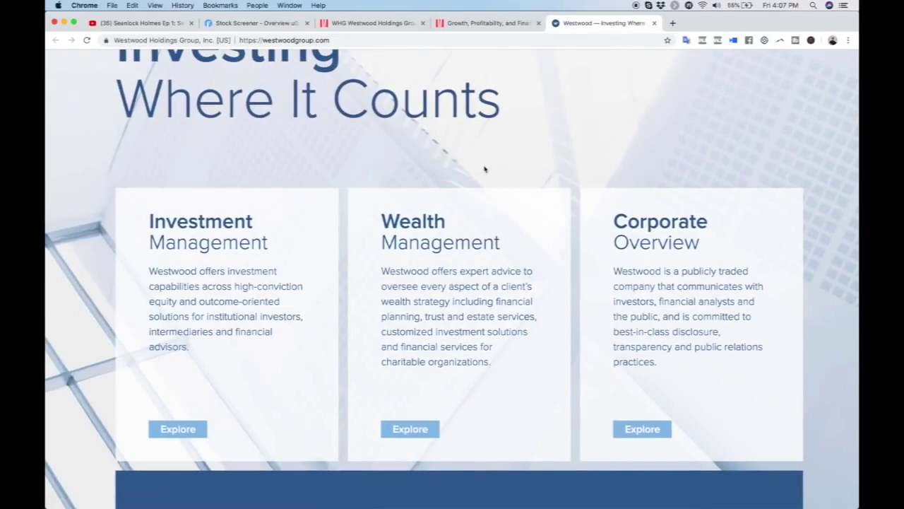
left_click(489, 27)
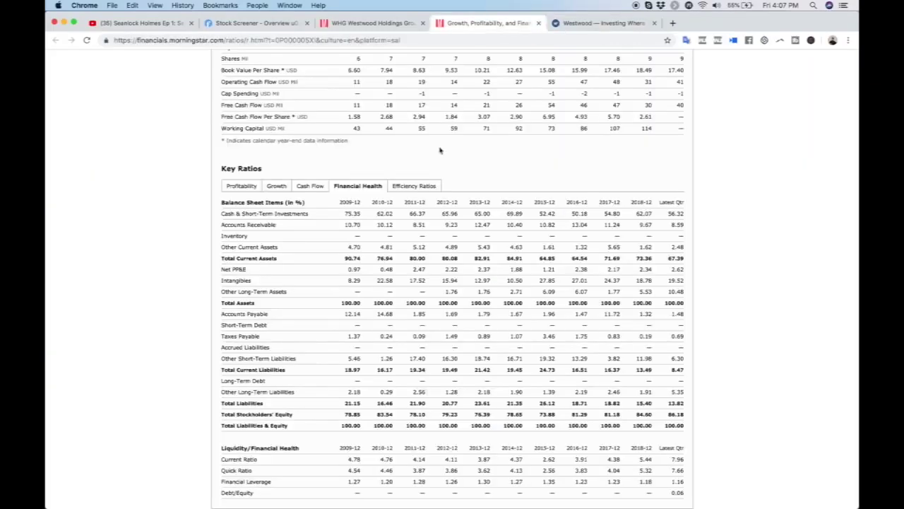
- Return to WHG's quote page and show its comparison against competitors like BlackRock
left_click(363, 22)
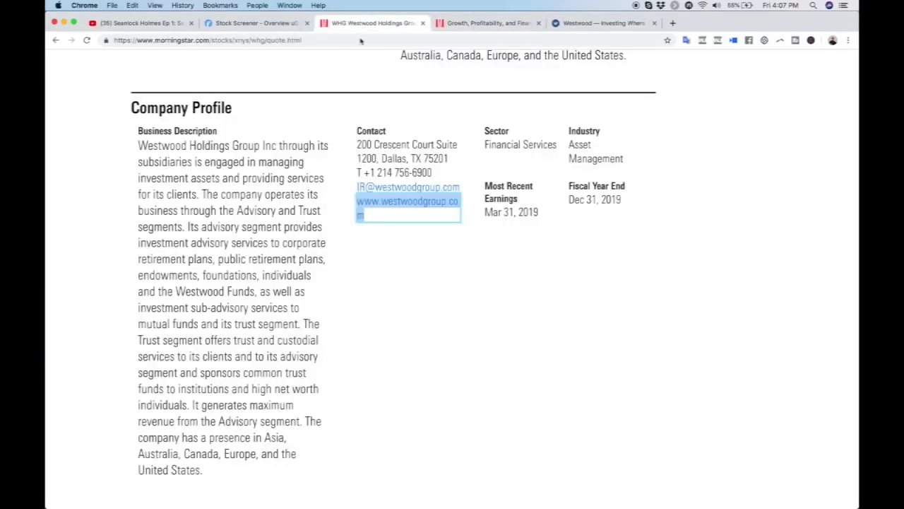
scroll(391, 189, "up", 5)
scroll(391, 189, "up", 3)
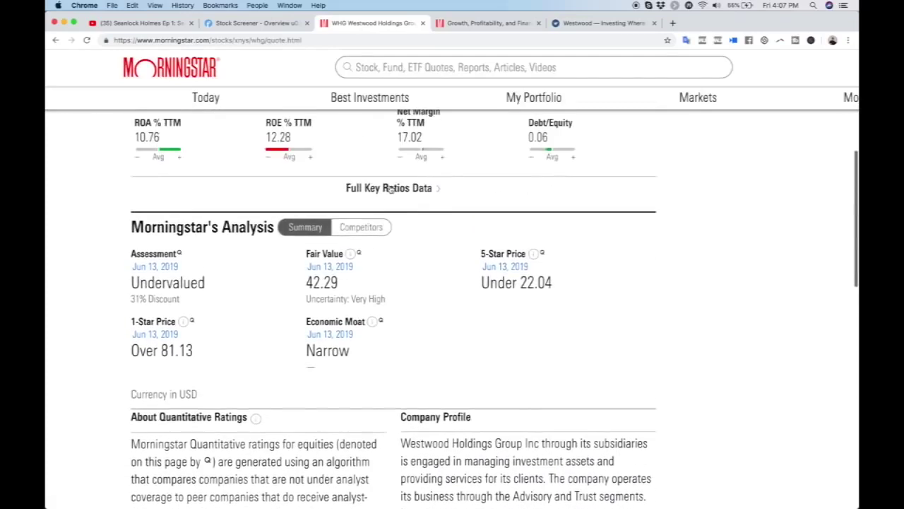
left_click(361, 226)
scroll(437, 299, "down", 3)
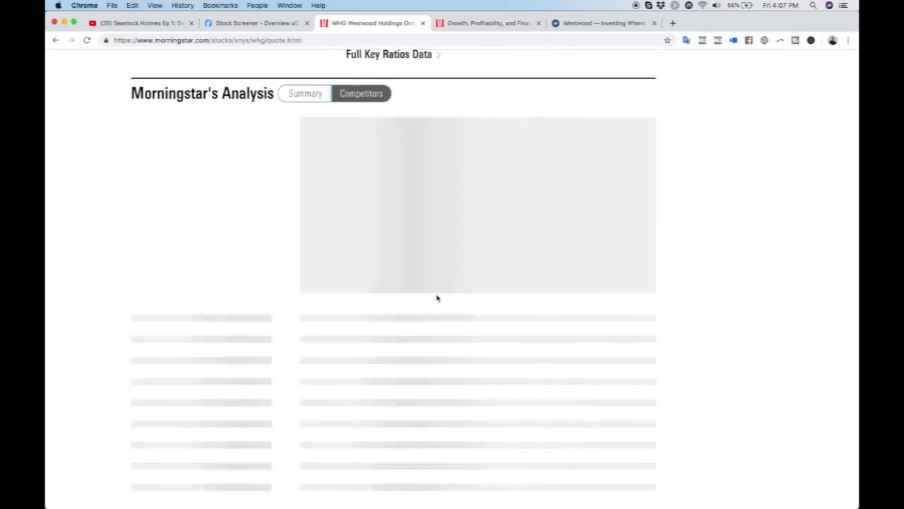
scroll(438, 298, "down", 2)
scroll(437, 298, "up", 2)
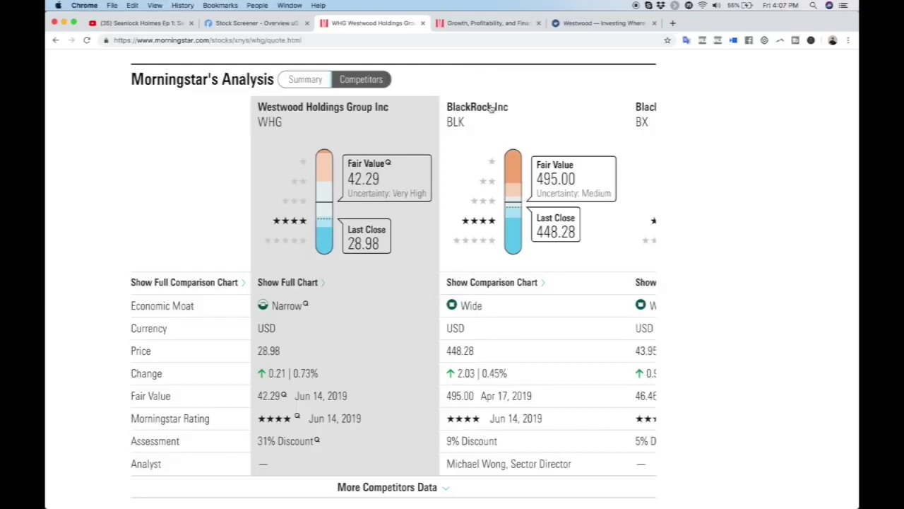
- Expand the comparison with More Competitors Data rows
right_click(491, 106)
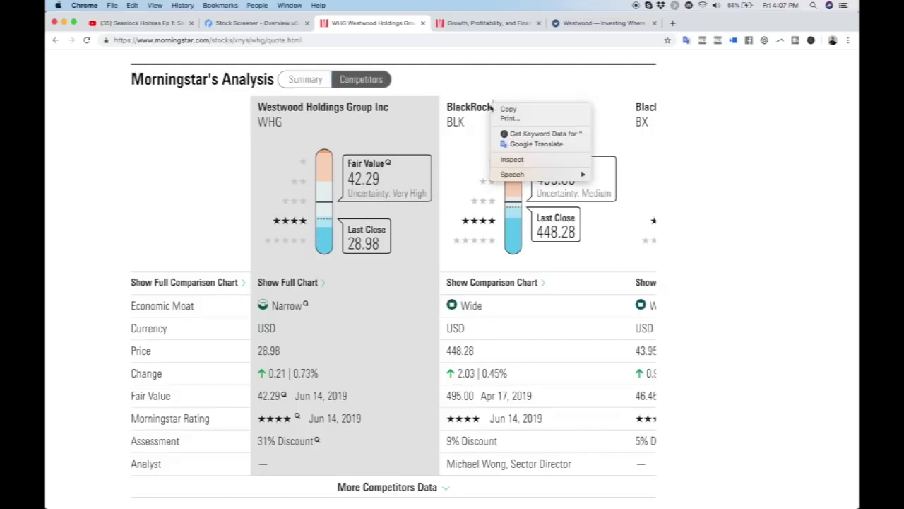
left_click(509, 81)
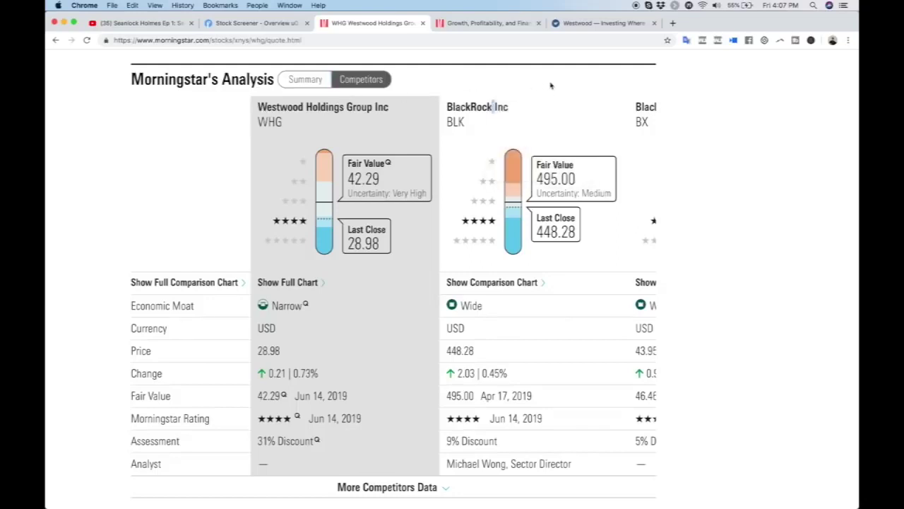
scroll(546, 99, "down", 3)
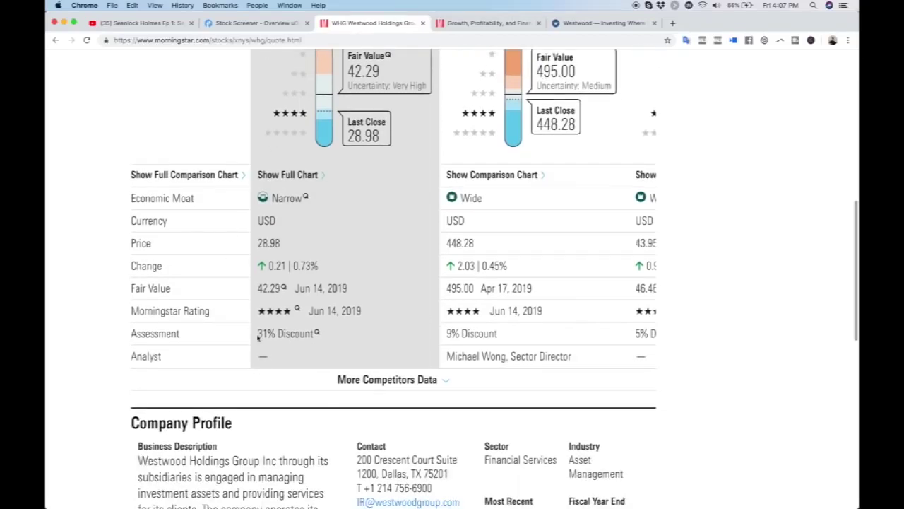
left_click(445, 380)
scroll(450, 368, "up", 5)
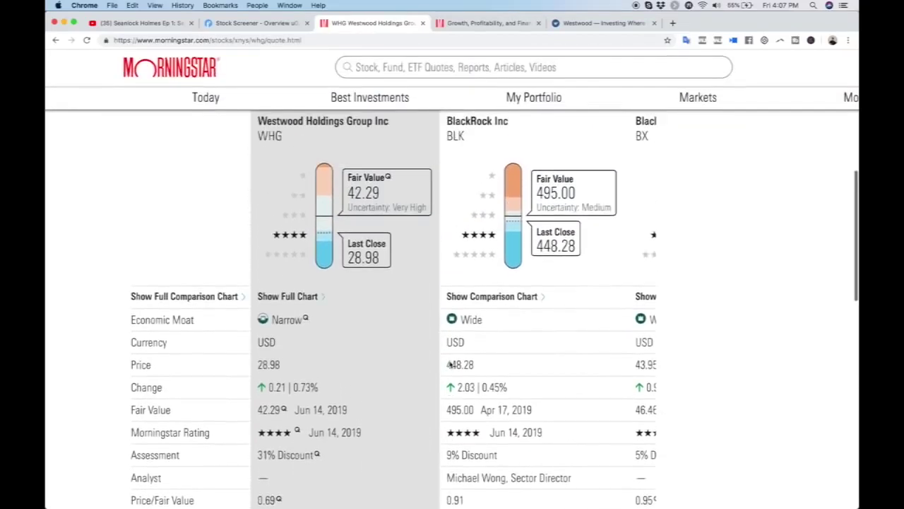
scroll(450, 364, "down", 5)
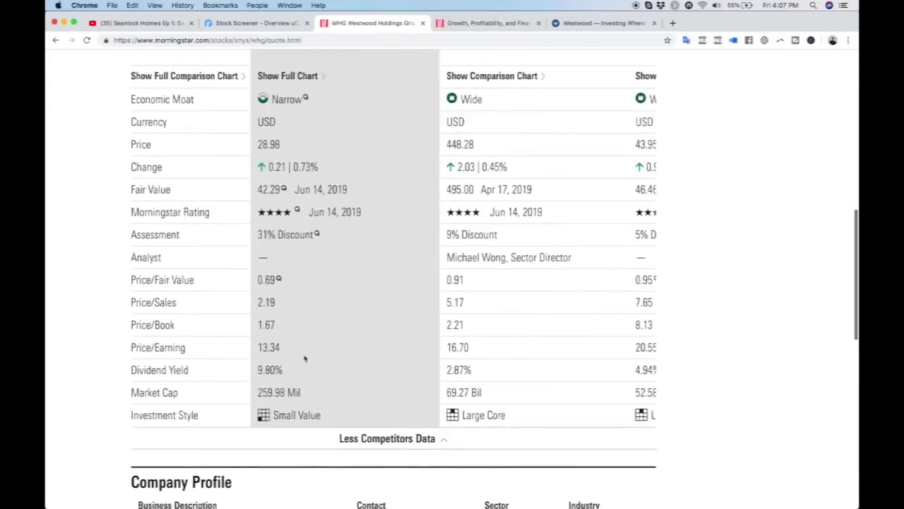
- Compare Westwood's 9.80% dividend yield and 259.98 Mil market cap against BlackRock's 69.27 Bil
triple_click(270, 366)
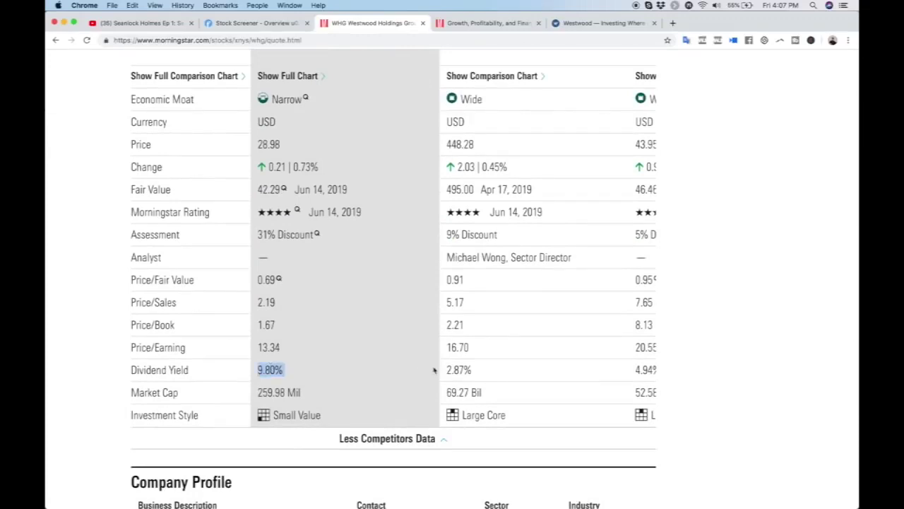
scroll(479, 213, "up", 3)
scroll(479, 213, "down", 3)
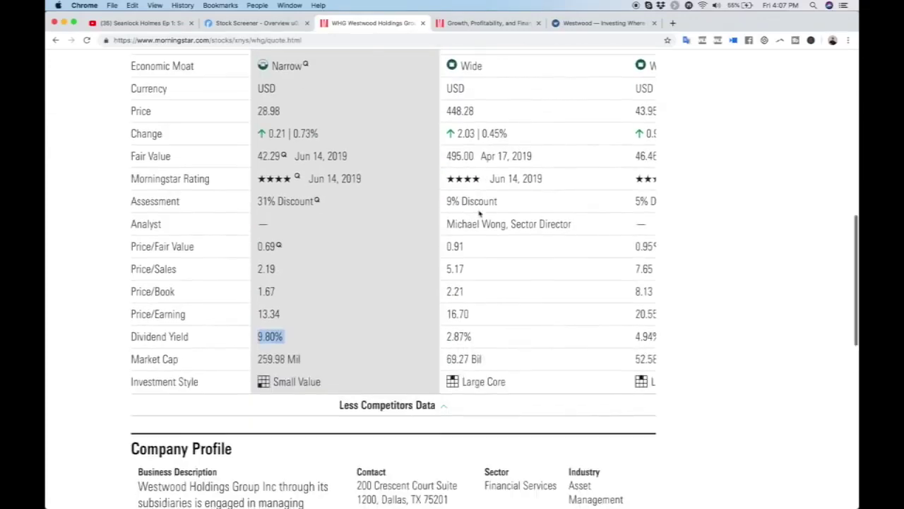
left_click_drag(447, 336, 463, 338)
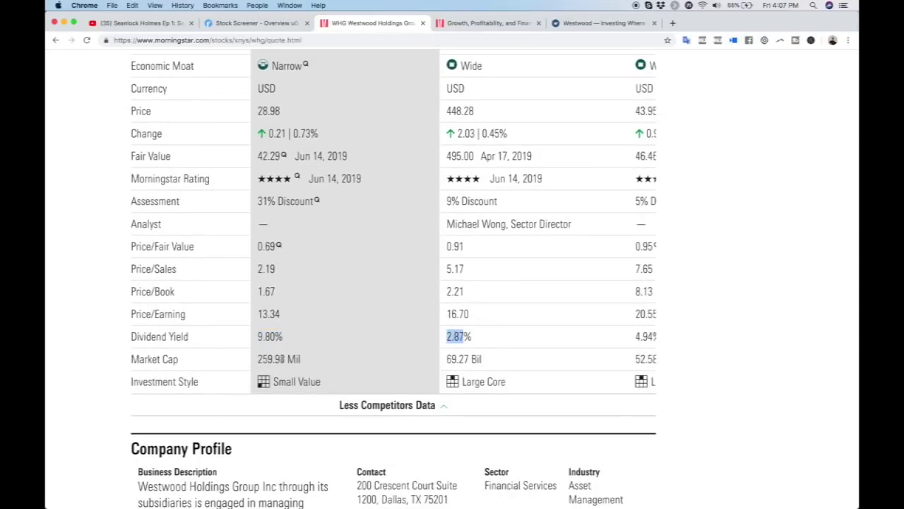
left_click_drag(257, 359, 302, 358)
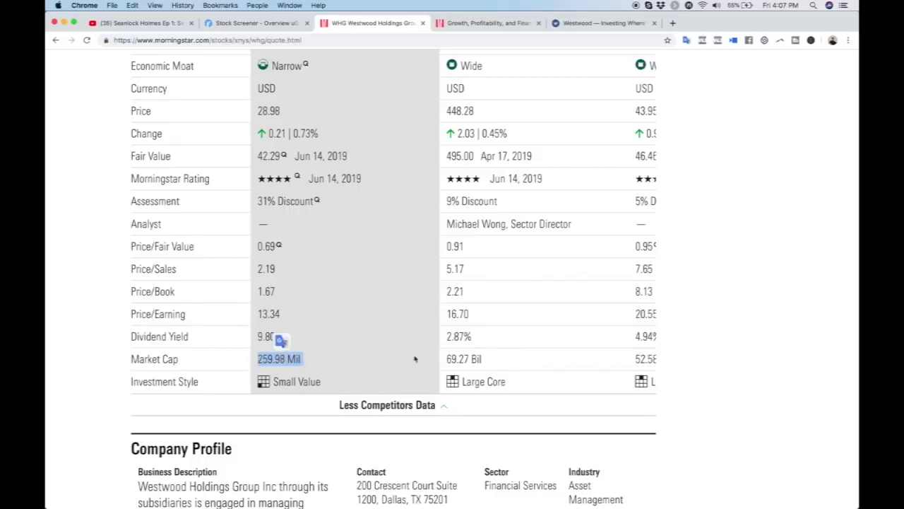
left_click_drag(446, 359, 484, 359)
- Review the expanded valuation rows, including WHG's 42.29 fair value versus BlackRock's 495.00
scroll(512, 354, "right", 4)
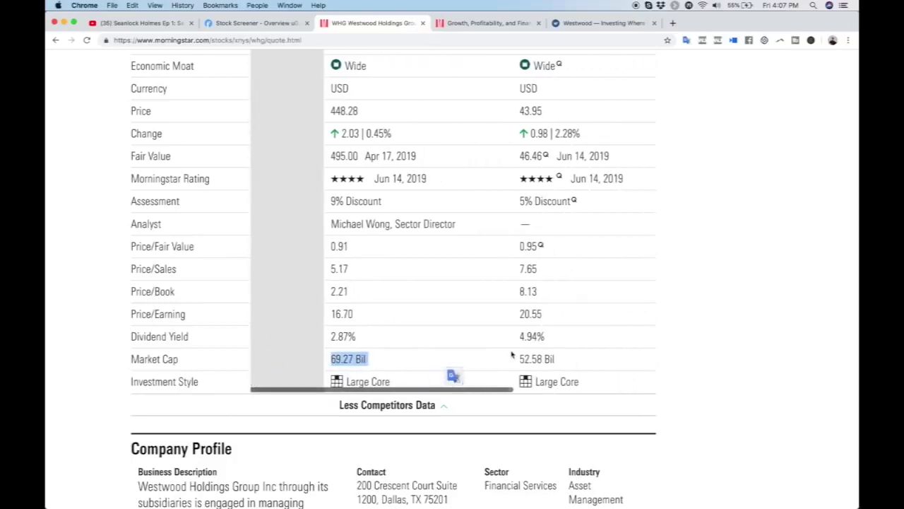
scroll(512, 355, "right", 5)
scroll(470, 363, "up", 3)
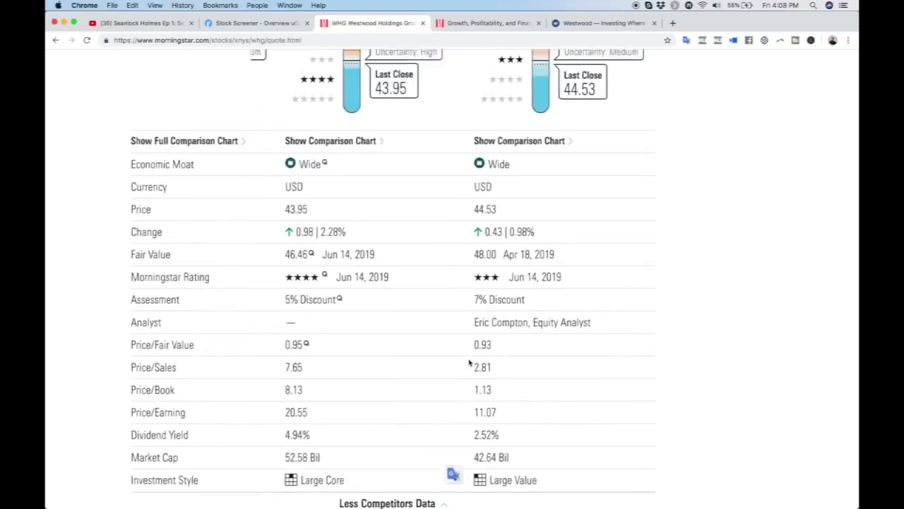
scroll(469, 363, "up", 5)
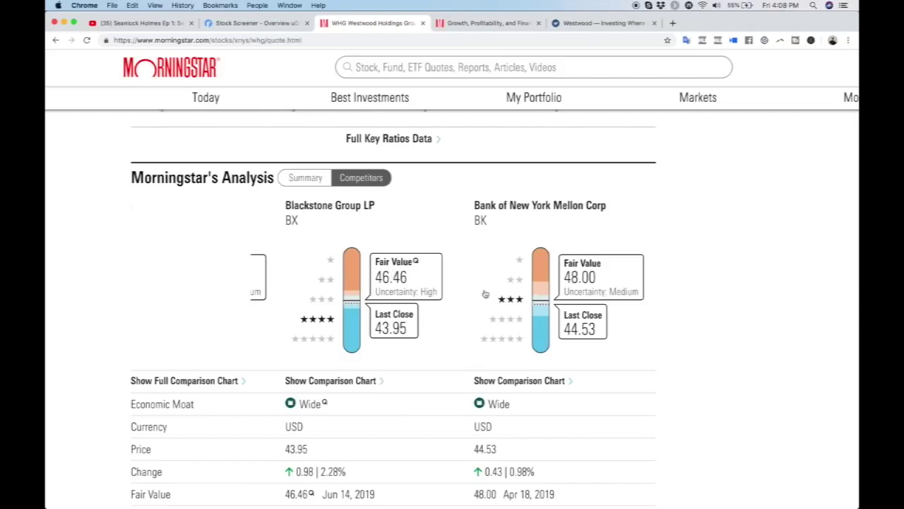
scroll(501, 247, "left", 6)
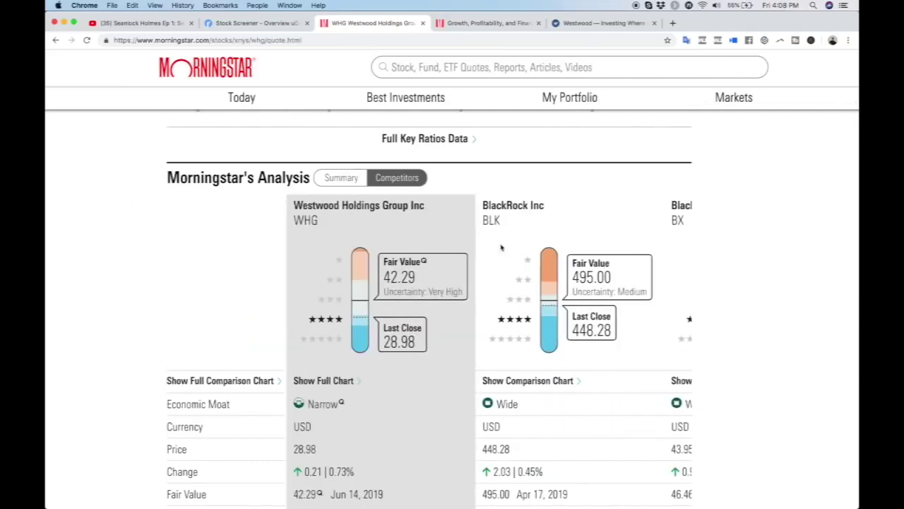
scroll(501, 247, "down", 10)
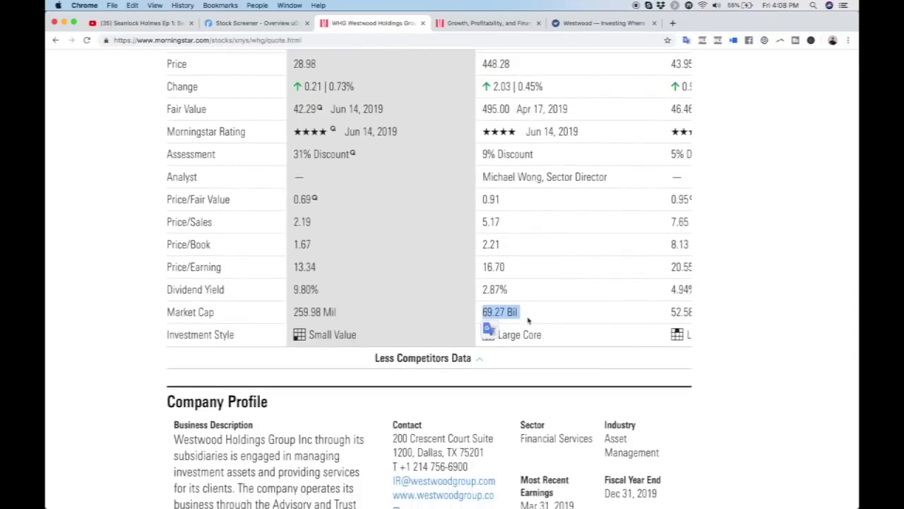
scroll(528, 320, "up", 9)
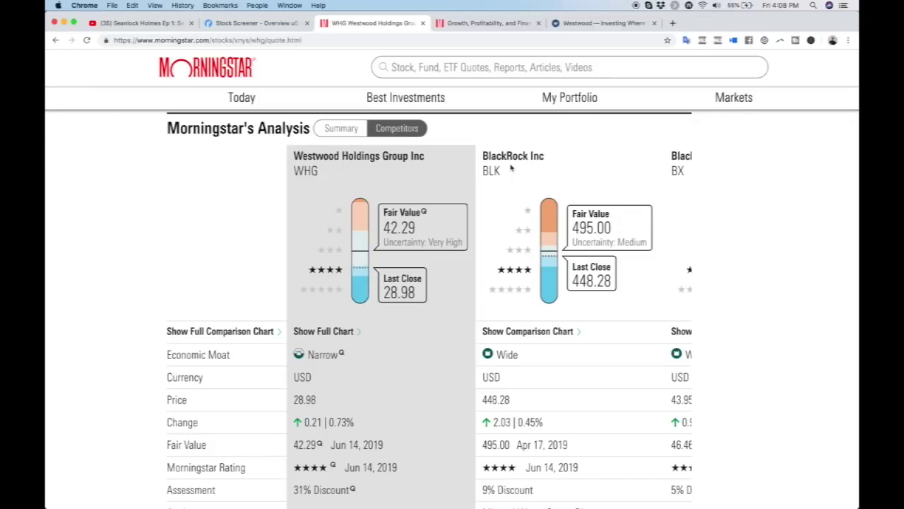
scroll(511, 167, "down", 10)
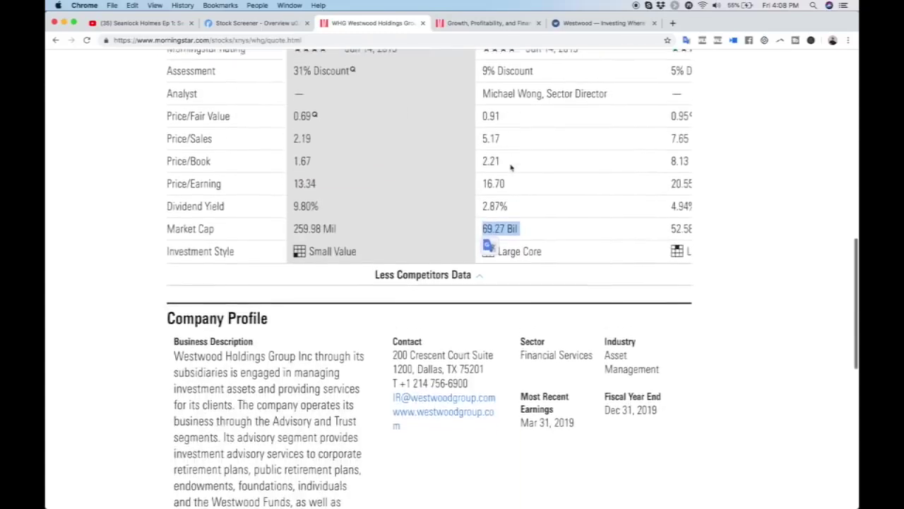
scroll(511, 167, "up", 6)
scroll(511, 168, "down", 3)
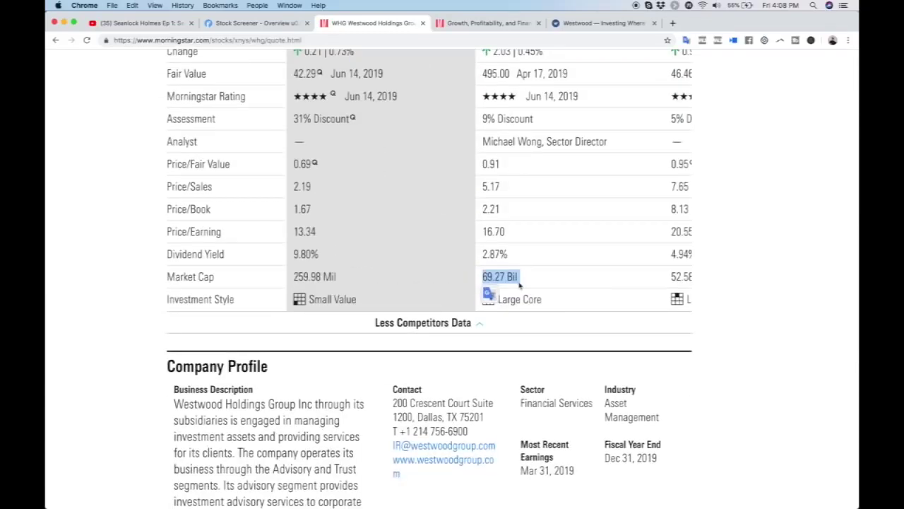
scroll(351, 254, "up", 5)
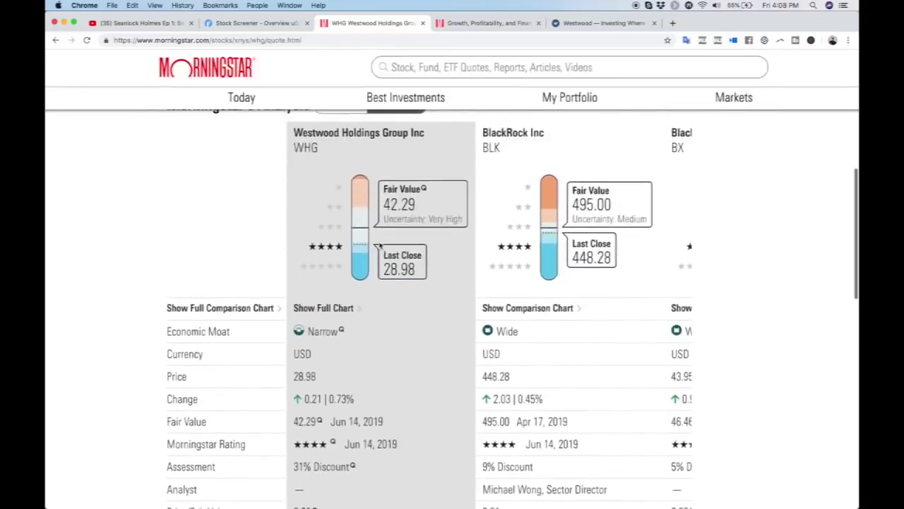
scroll(380, 245, "down", 5)
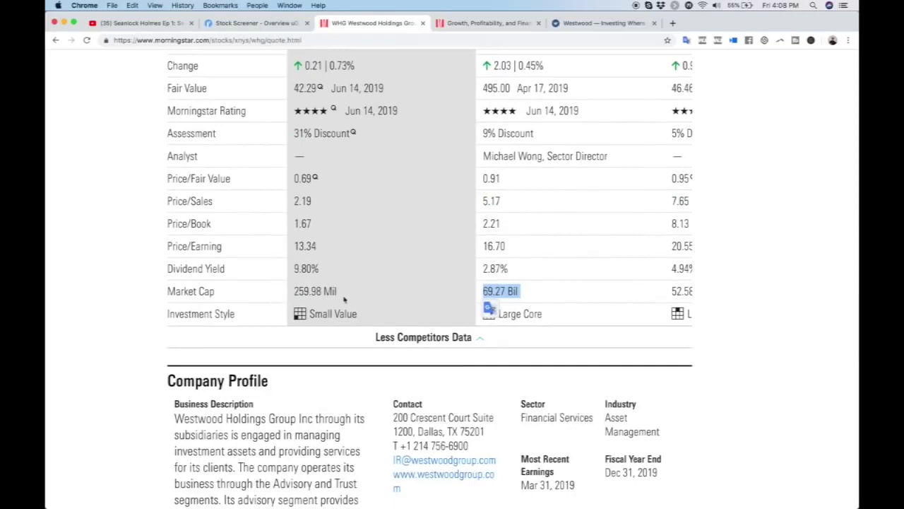
scroll(344, 300, "up", 8)
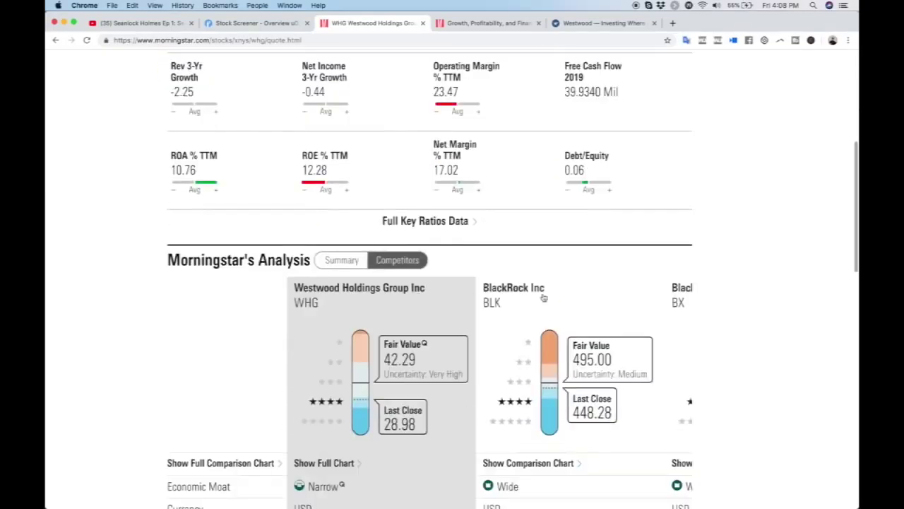
- Search 'BlackRock Inc morningstar' in a new tab to open BlackRock's Morningstar ratios
left_click_drag(562, 293, 481, 290)
key("super+c")
left_click(673, 23)
key("super+v")
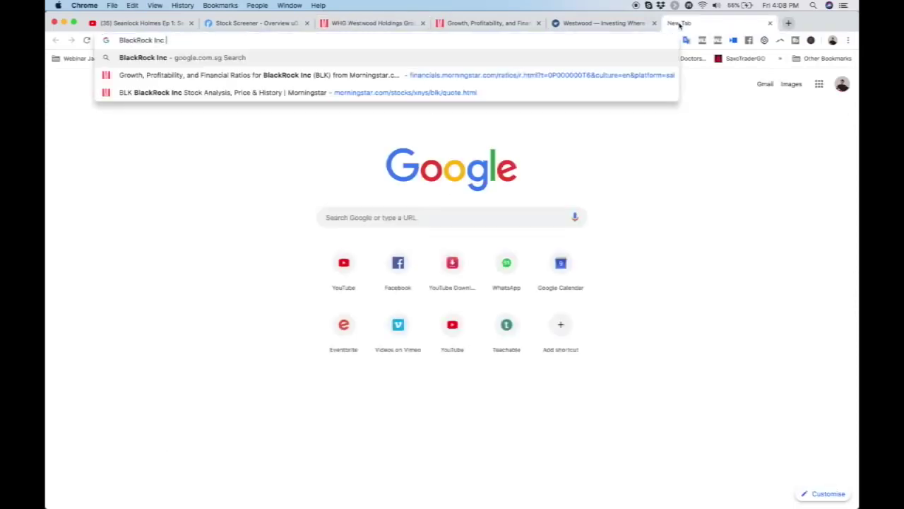
type(",orningdst")
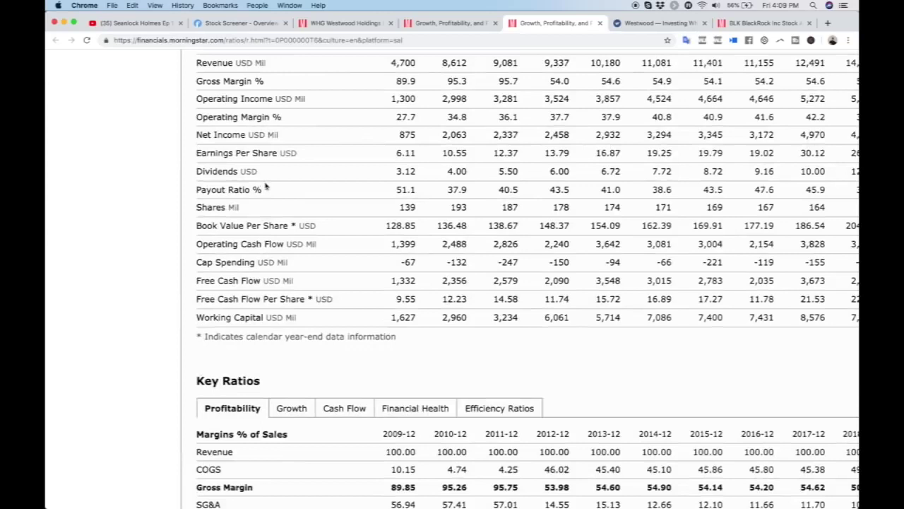
scroll(266, 178, "up", 2)
scroll(265, 185, "right", 2)
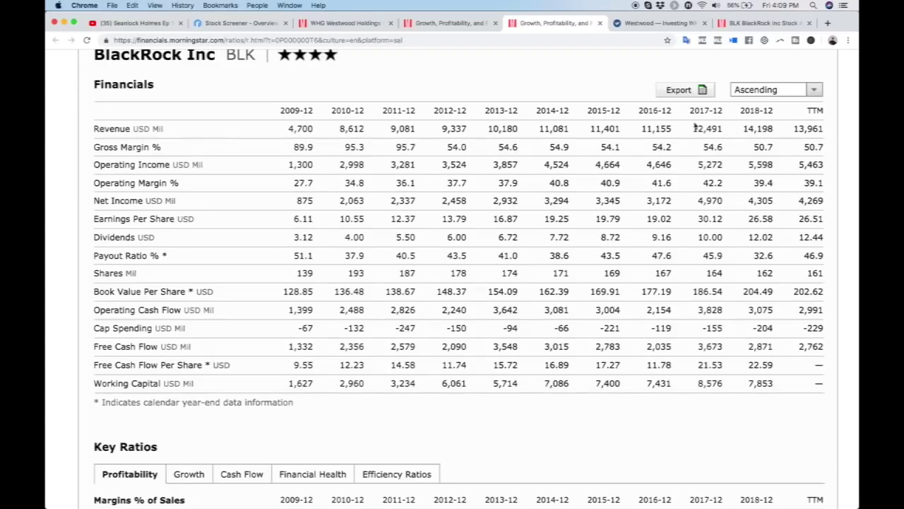
- Switch back to Westwood's Growth and Profitability financials table
left_click(439, 27)
scroll(474, 192, "up", 5)
scroll(474, 192, "down", 1)
scroll(474, 192, "up", 2)
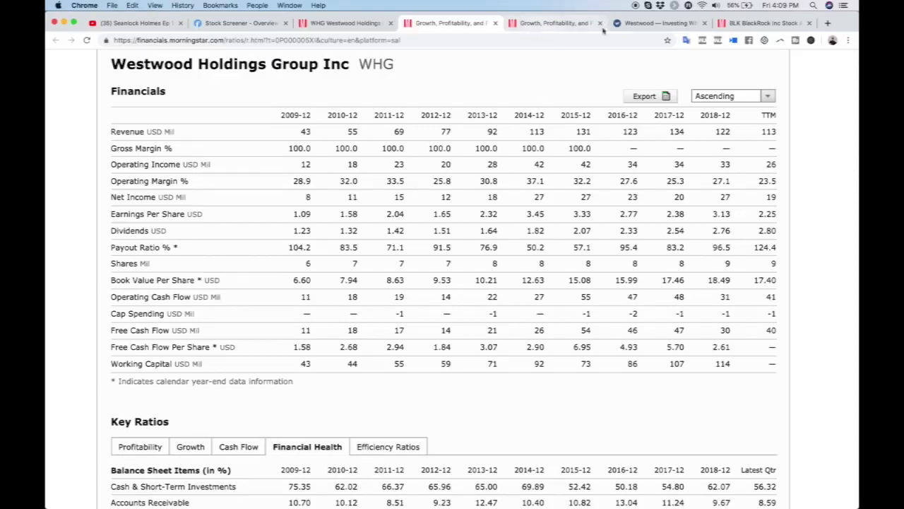
- View Westwood's website overview citing $16.8B under management, then return to the ratios tab
left_click(654, 23)
scroll(513, 263, "down", 5)
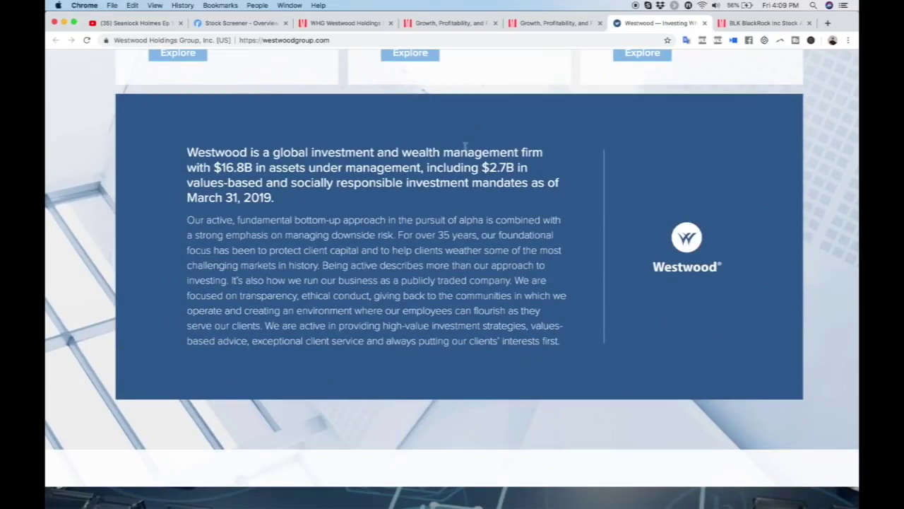
scroll(247, 168, "up", 3)
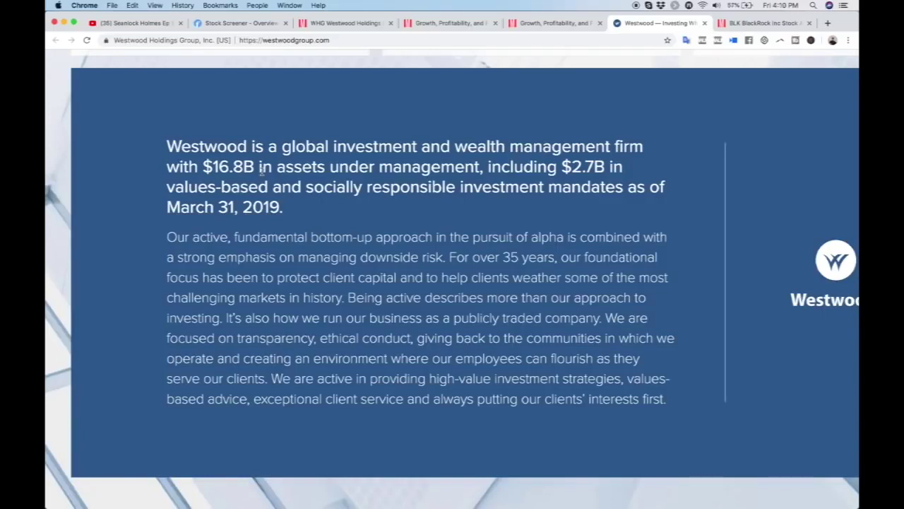
key("ctrl+shift+Tab")
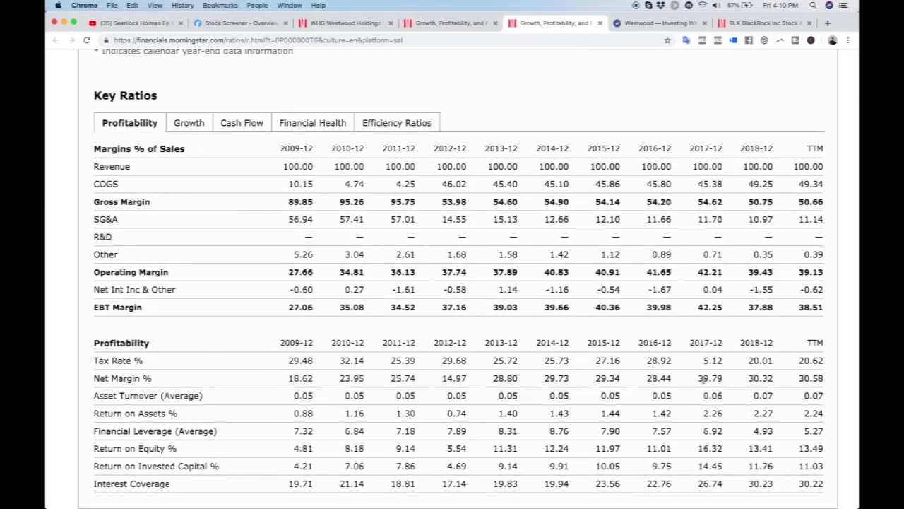
- Mark BlackRock's recent Net Margin % values of about 30%, then go to WHG's ratios
left_click_drag(706, 378, 807, 380)
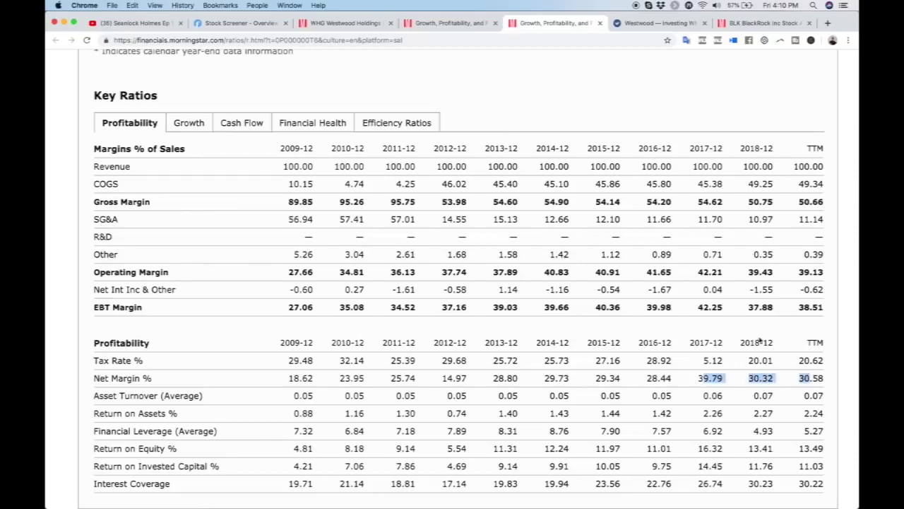
left_click(447, 22)
scroll(390, 282, "down", 10)
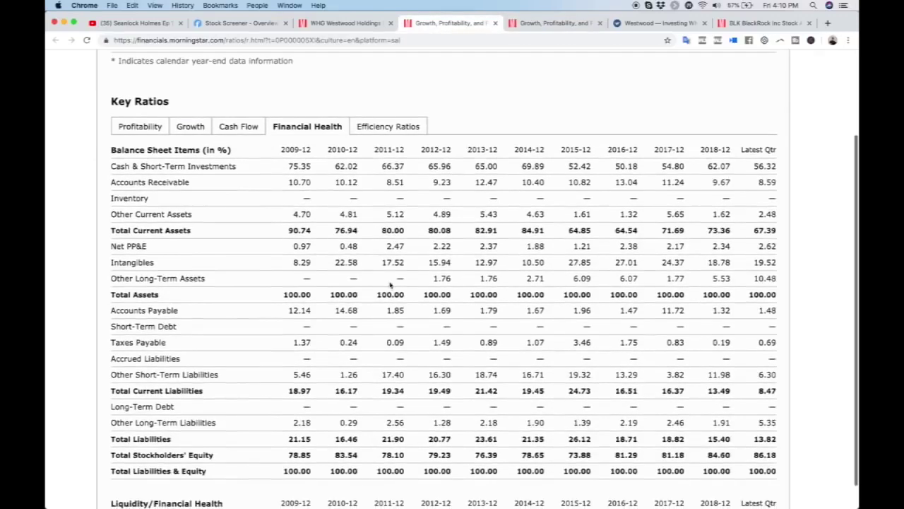
scroll(390, 285, "down", 2)
scroll(87, 205, "up", 5)
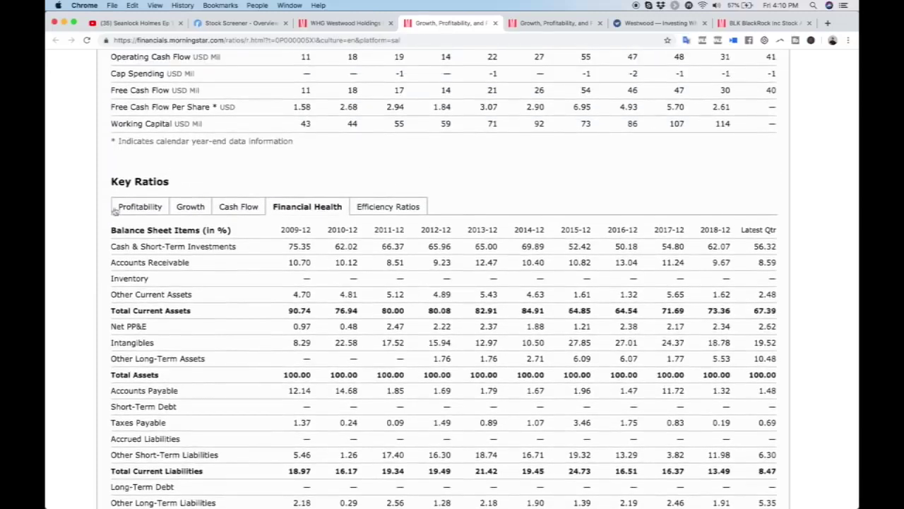
- Show Westwood's profitability ratios (net margin 17.02), then return to BlackRock's financials
left_click(132, 206)
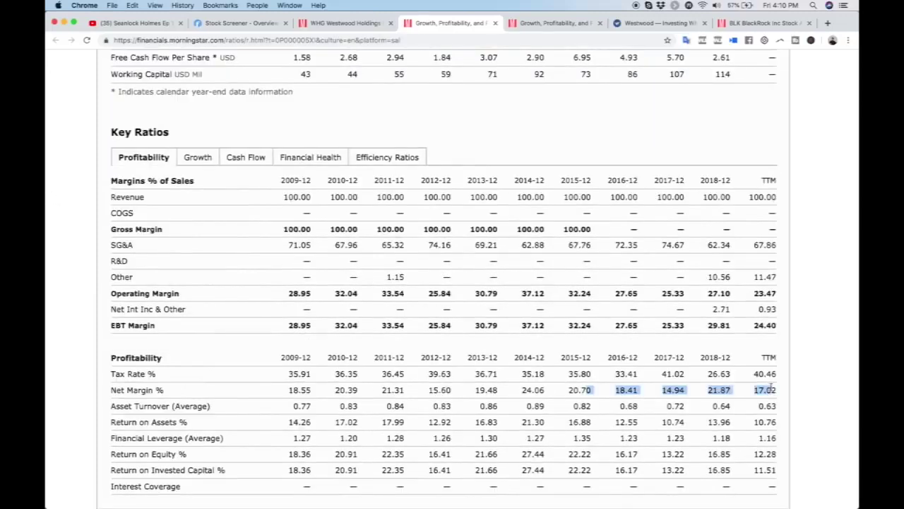
scroll(376, 384, "up", 8)
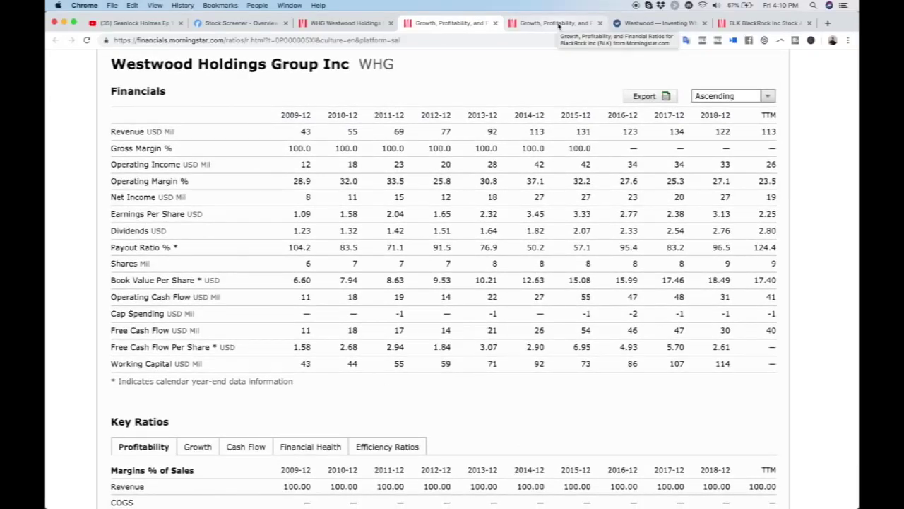
left_click(558, 24)
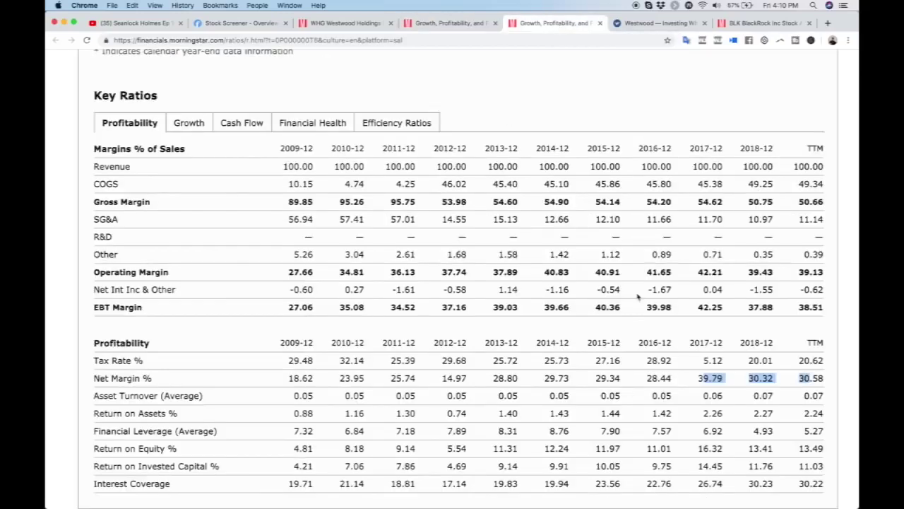
scroll(638, 298, "up", 10)
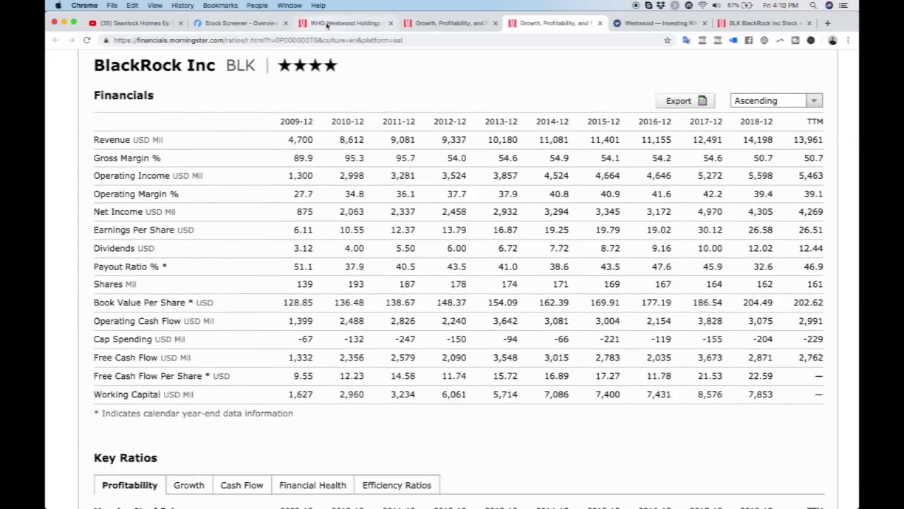
- Look over Westwood's Morningstar quote page once more
left_click(346, 23)
scroll(429, 106, "up", 1)
scroll(429, 106, "up", 10)
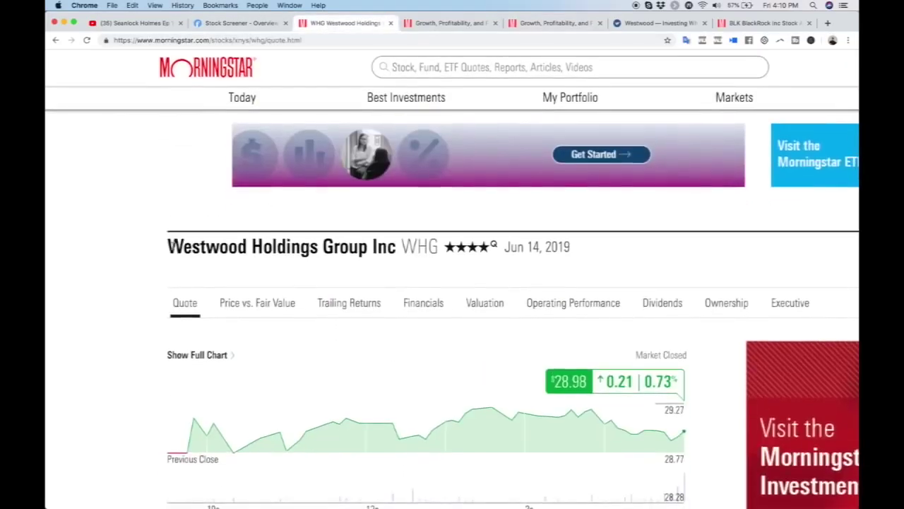
scroll(281, 247, "down", 1)
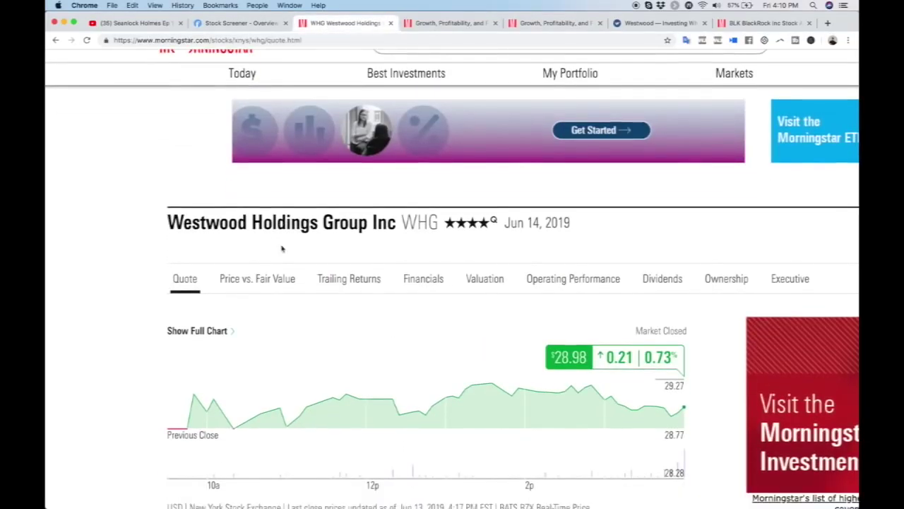
- Open the 2018 Annual Report PDF via Investor Relations > Annual Reports on Westwood's site
left_click(670, 24)
scroll(571, 123, "up", 10)
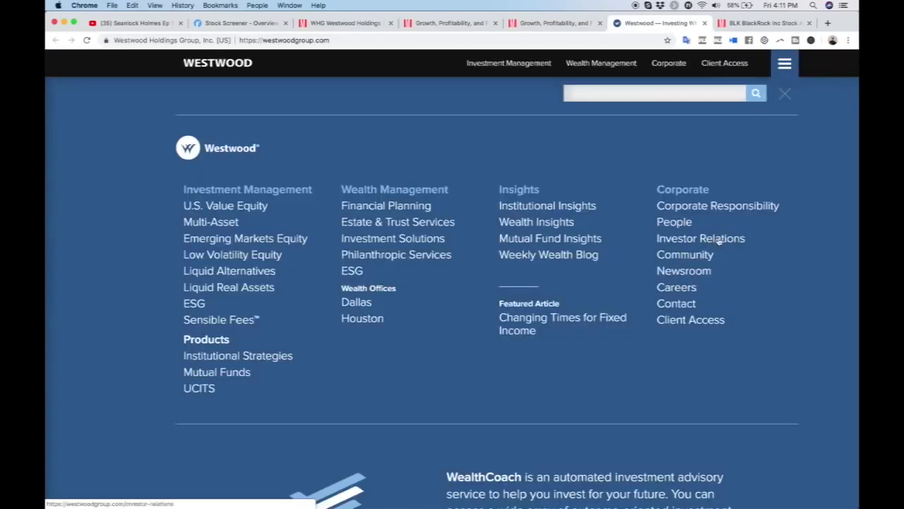
left_click(714, 240)
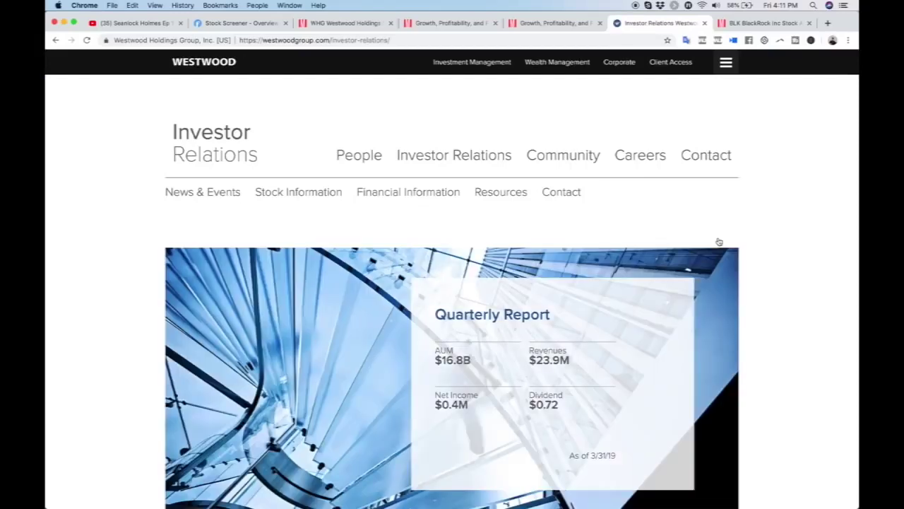
scroll(500, 196, "down", 10)
left_click(281, 239)
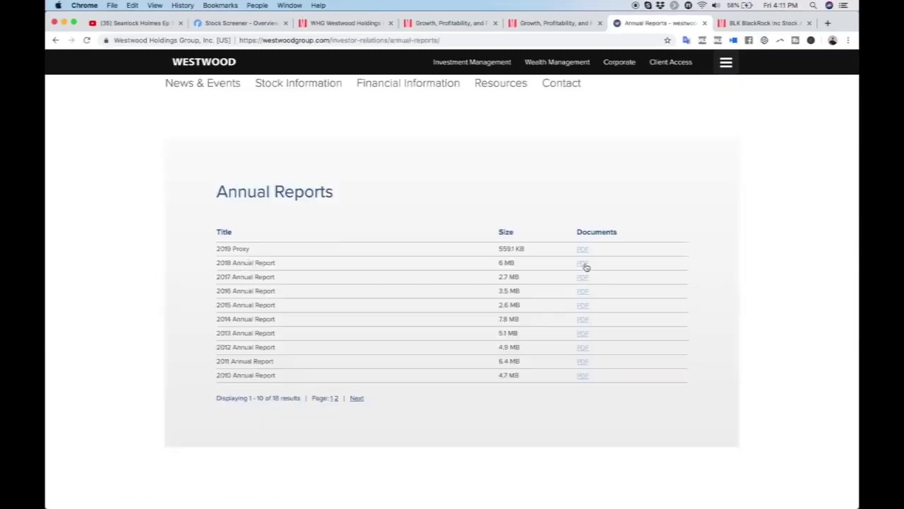
left_click(585, 266)
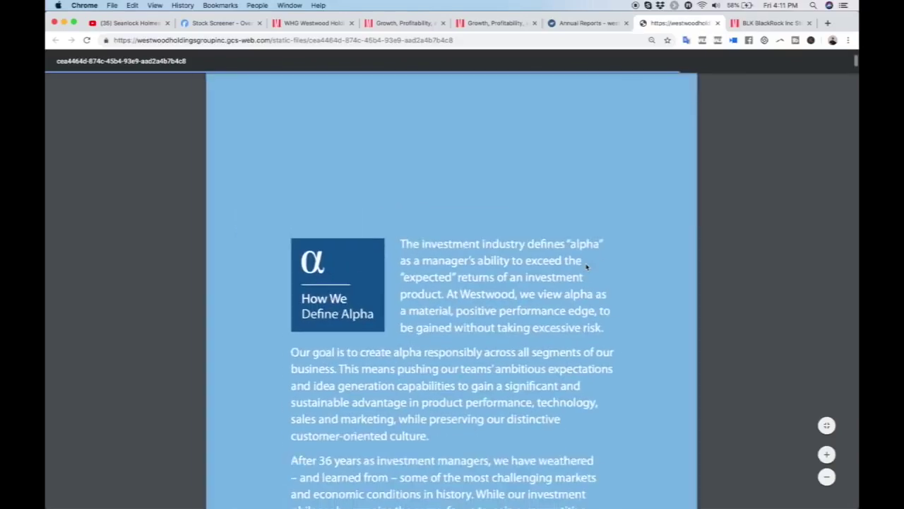
- Scroll through the 2018 annual report's Financial Highlights table and Annual Dividends chart
scroll(586, 267, "up", 3)
scroll(586, 266, "down", 4)
scroll(587, 266, "down", 10)
scroll(587, 266, "down", 3)
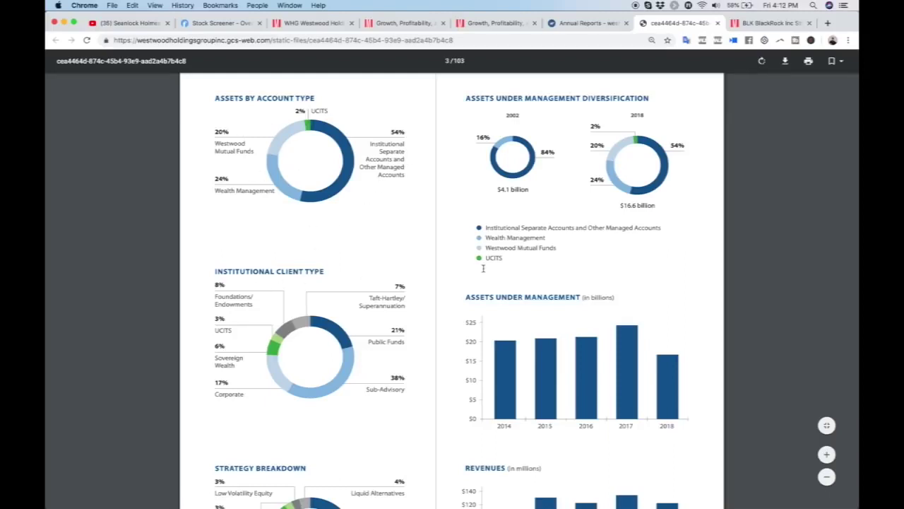
scroll(597, 274, "down", 5)
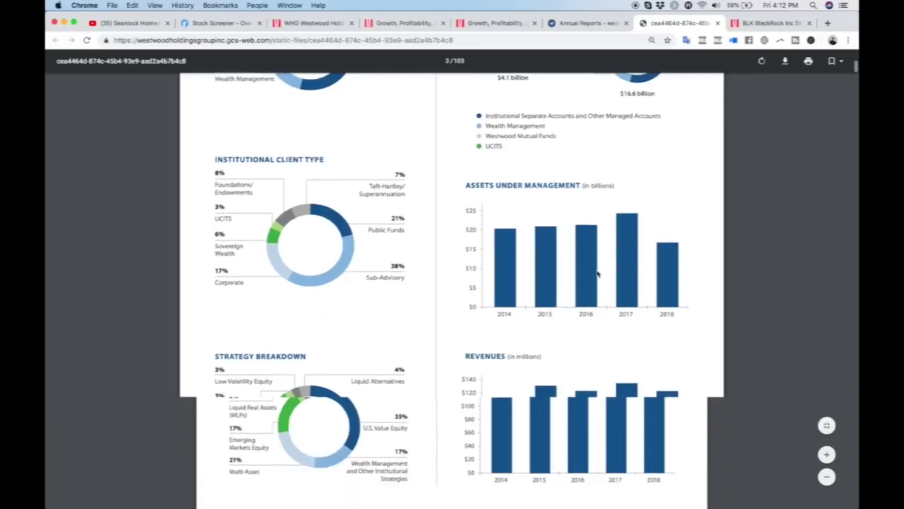
scroll(597, 275, "down", 7)
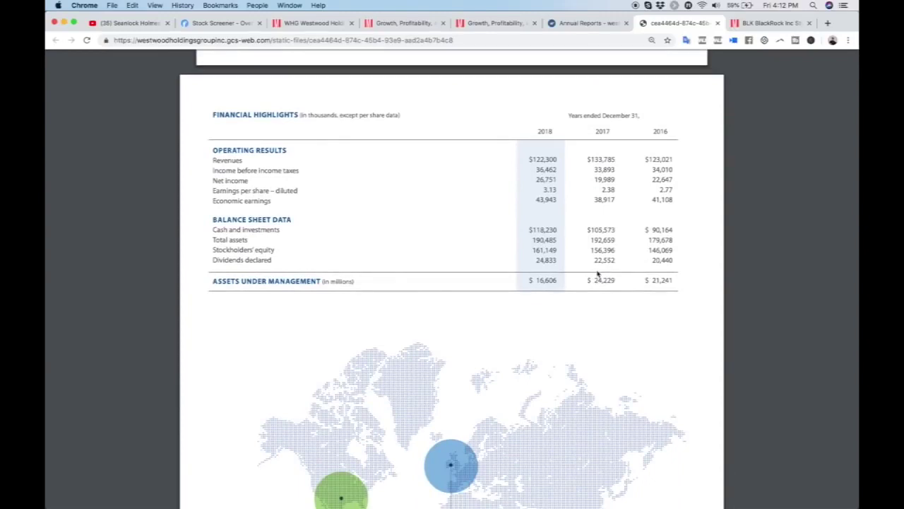
scroll(597, 274, "up", 3)
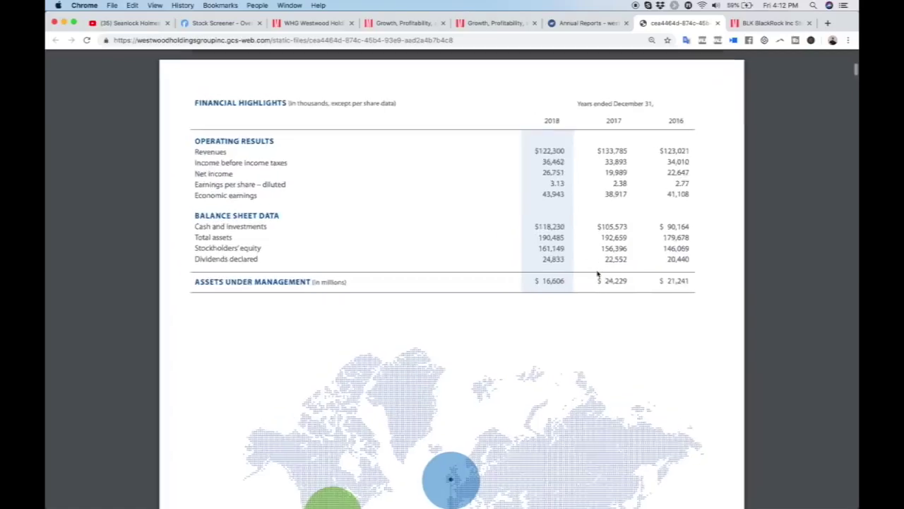
scroll(597, 274, "down", 4)
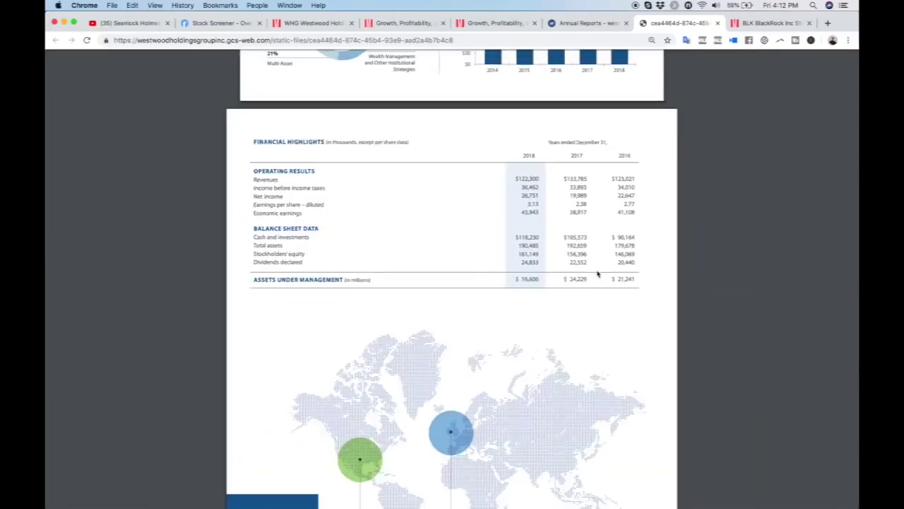
scroll(597, 274, "up", 3)
scroll(597, 274, "up", 10)
scroll(597, 274, "down", 1)
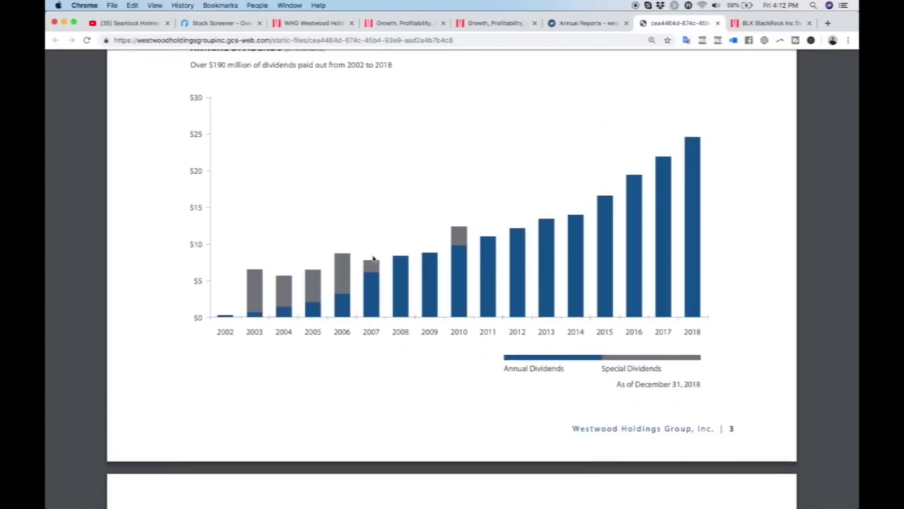
scroll(374, 259, "up", 2)
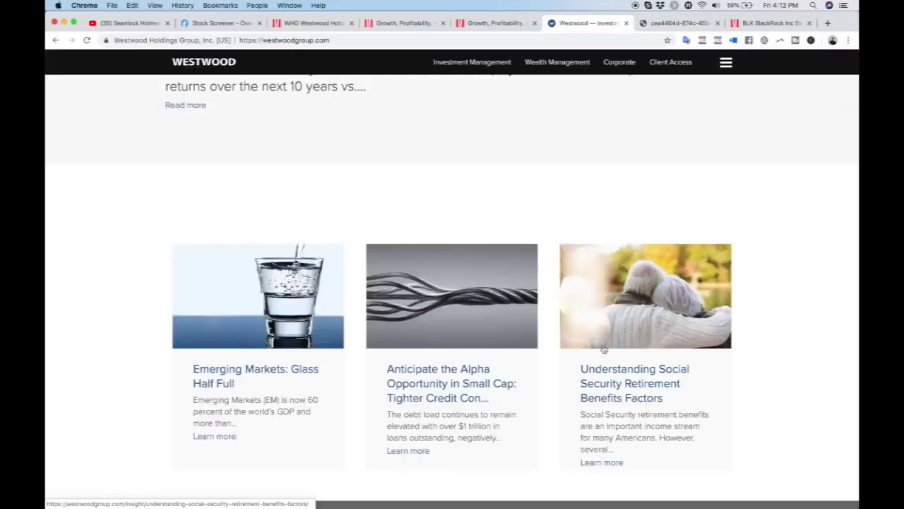
scroll(604, 349, "up", 15)
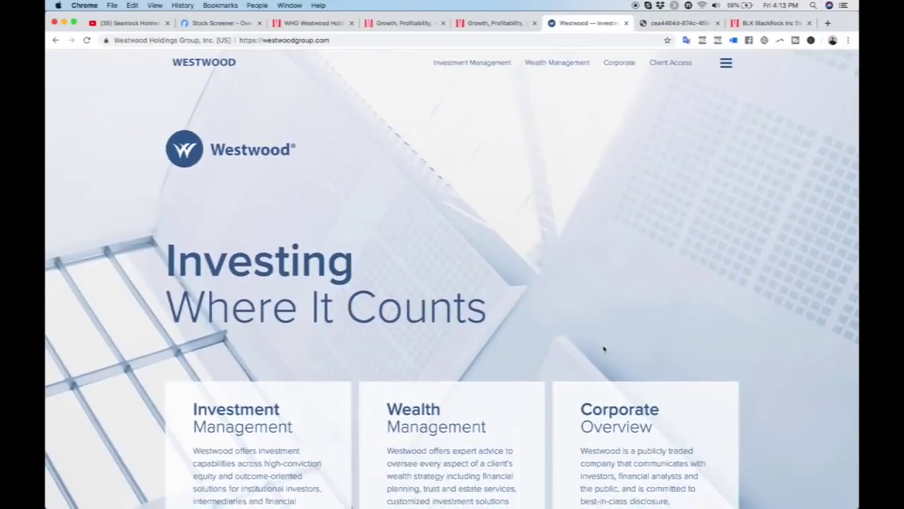
scroll(604, 349, "down", 2)
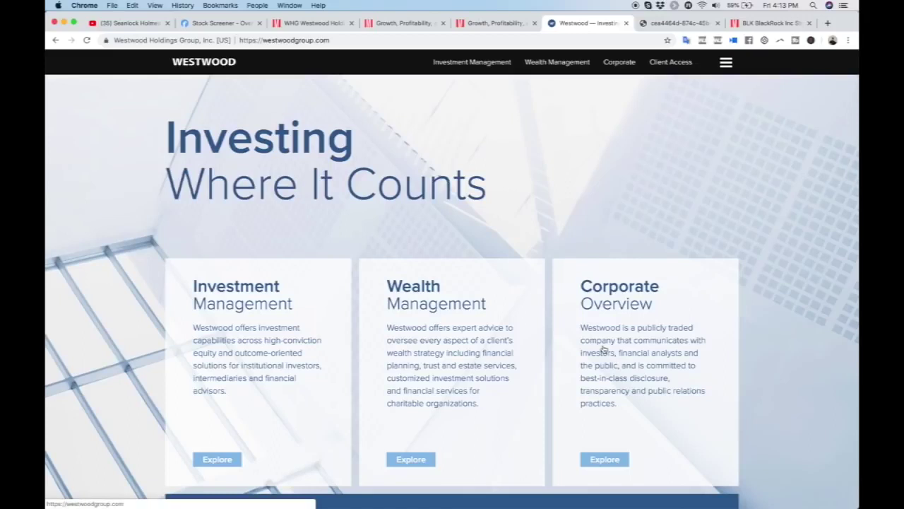